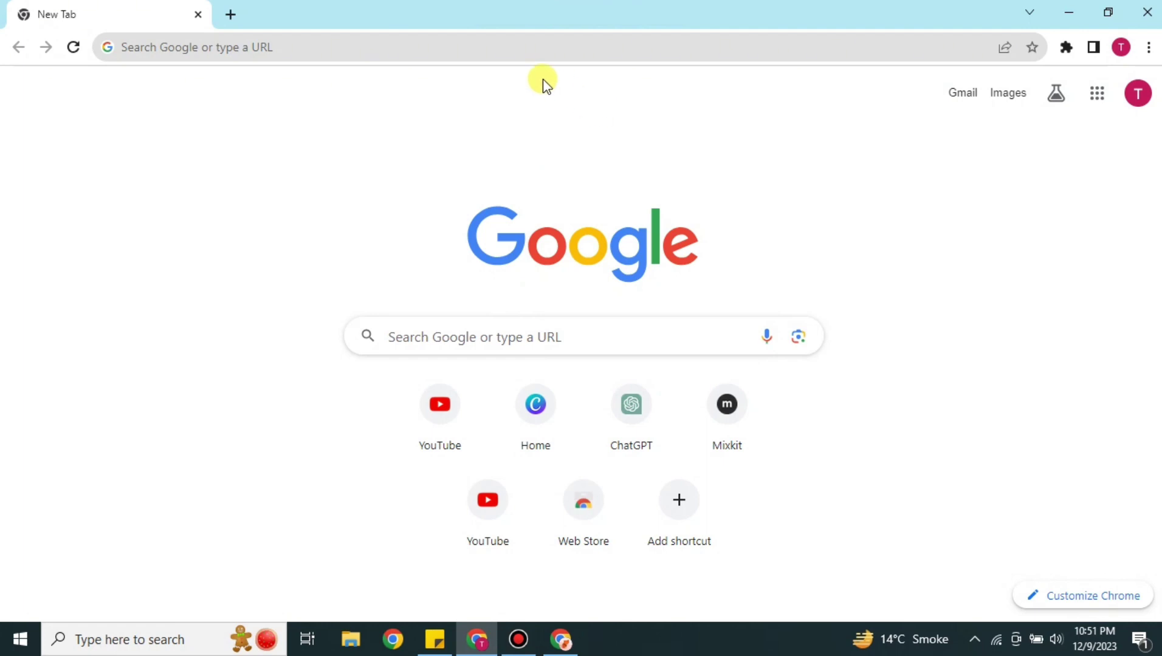
Rerun the Google search for shopify and open Shopify's official site at shopify.com.
click(517, 49)
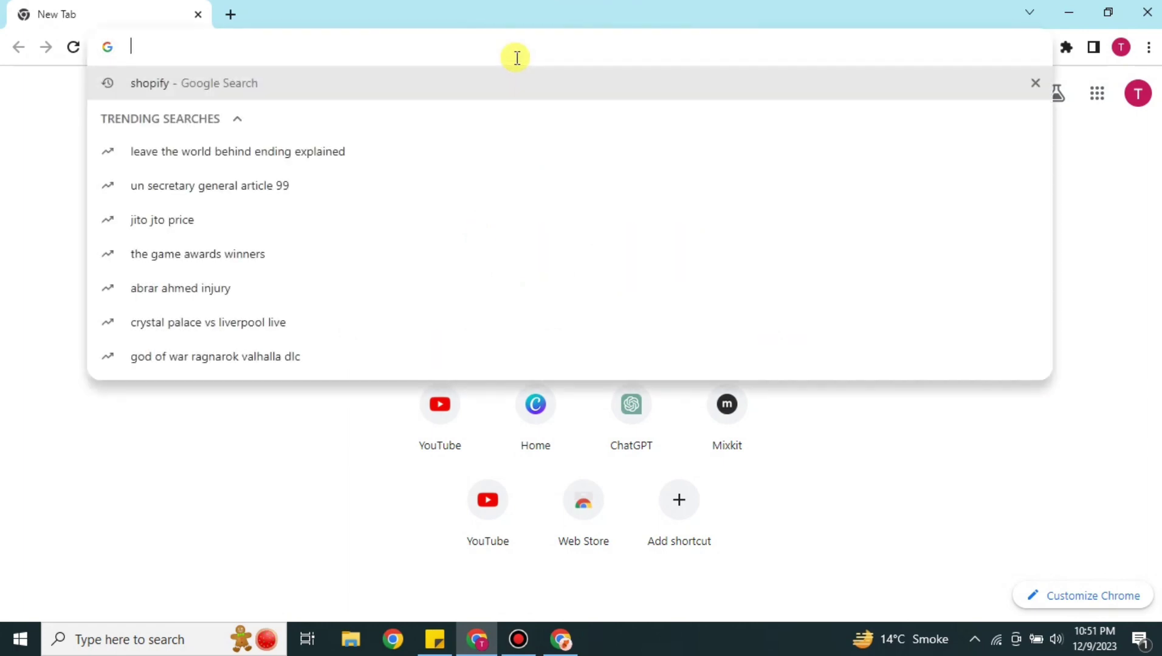
click(406, 88)
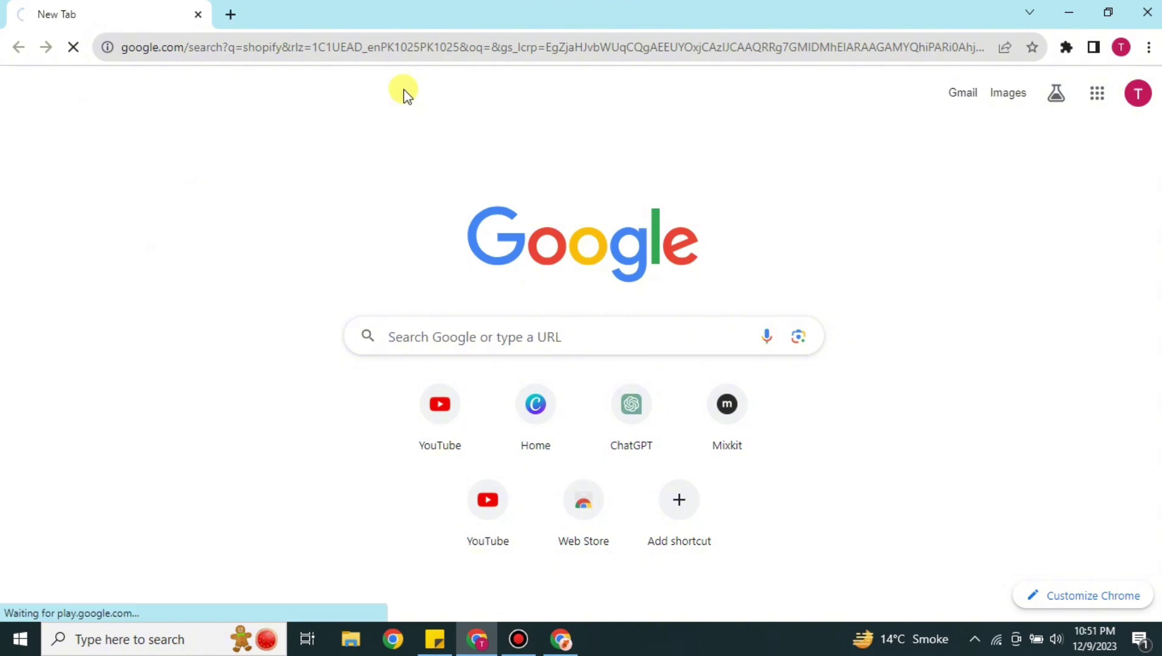
scroll(328, 413, down, 4)
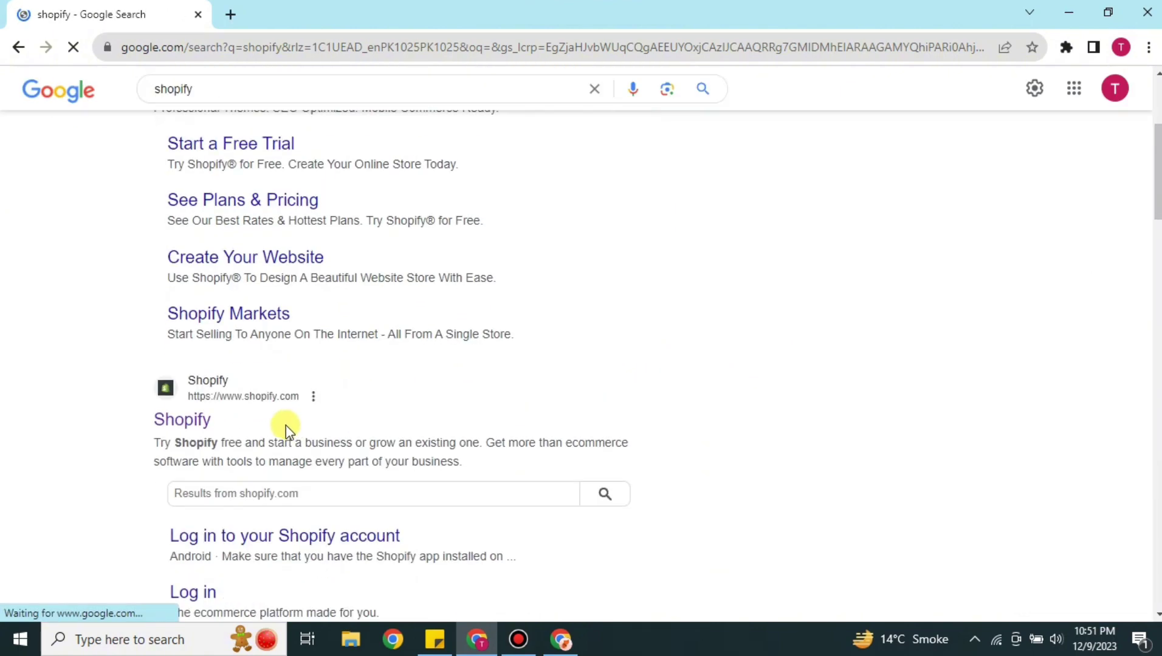
click(188, 421)
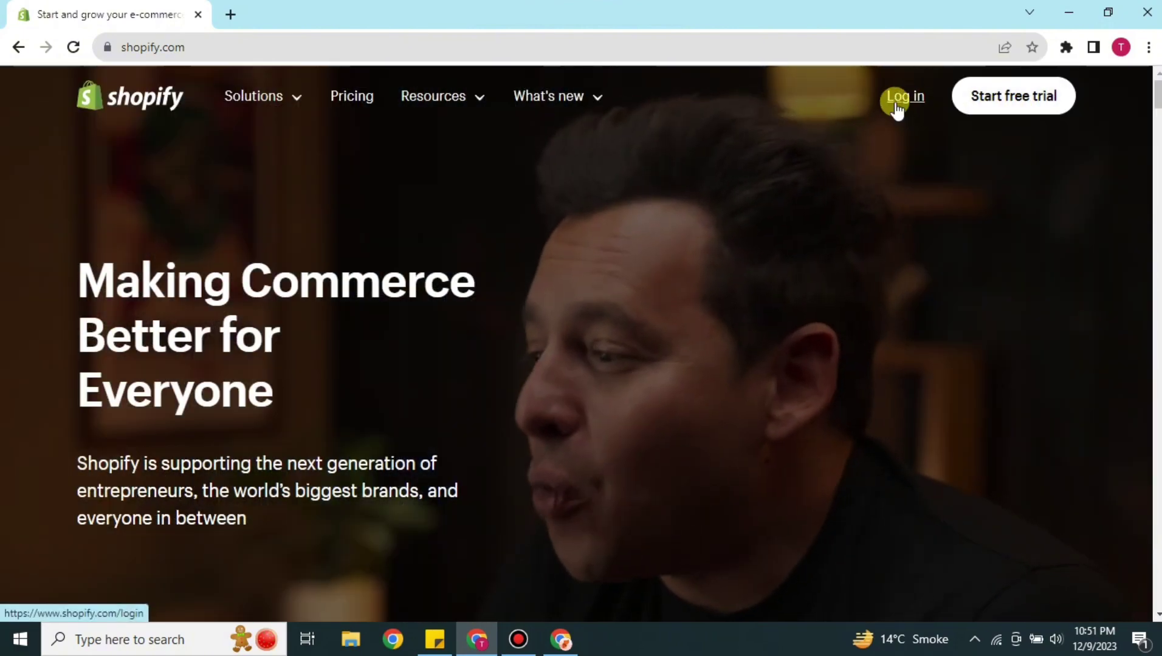
Log in to the store admin and browse recommended apps to the 34-app Apps by Shopify page.
click(896, 109)
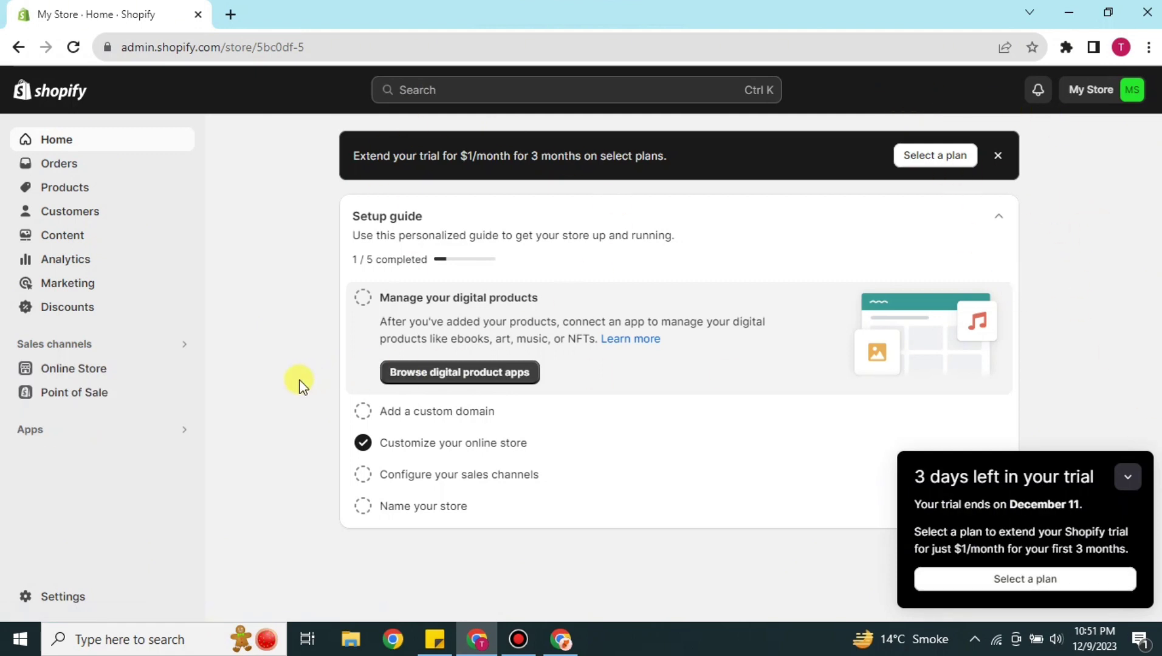
click(31, 431)
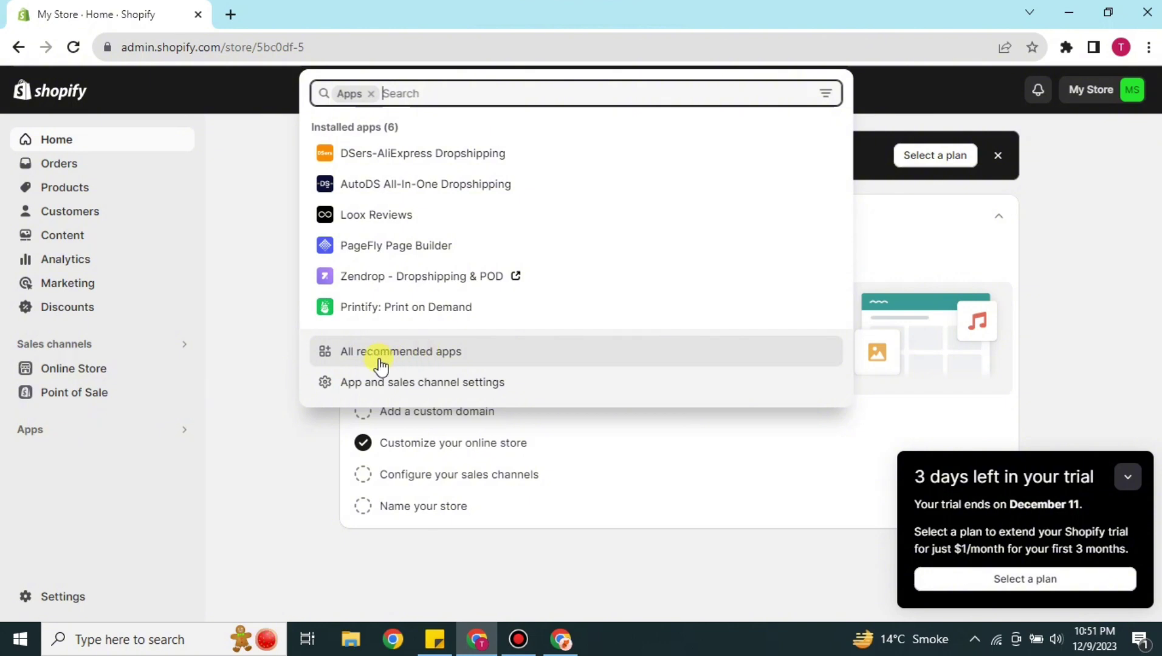
click(440, 363)
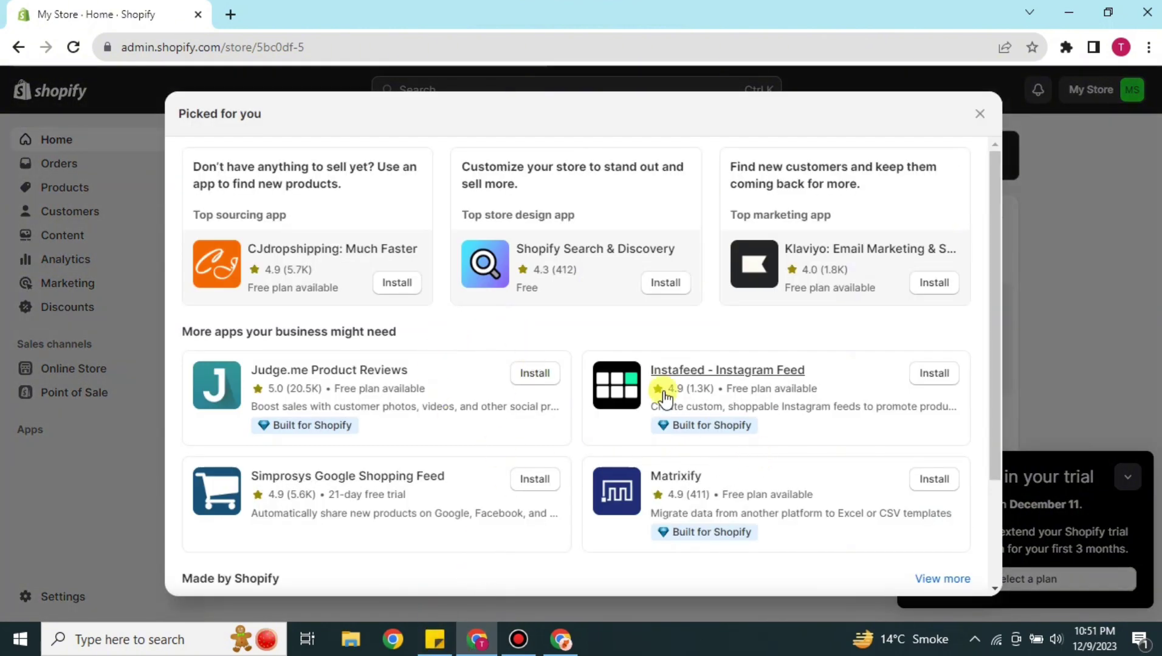
click(949, 586)
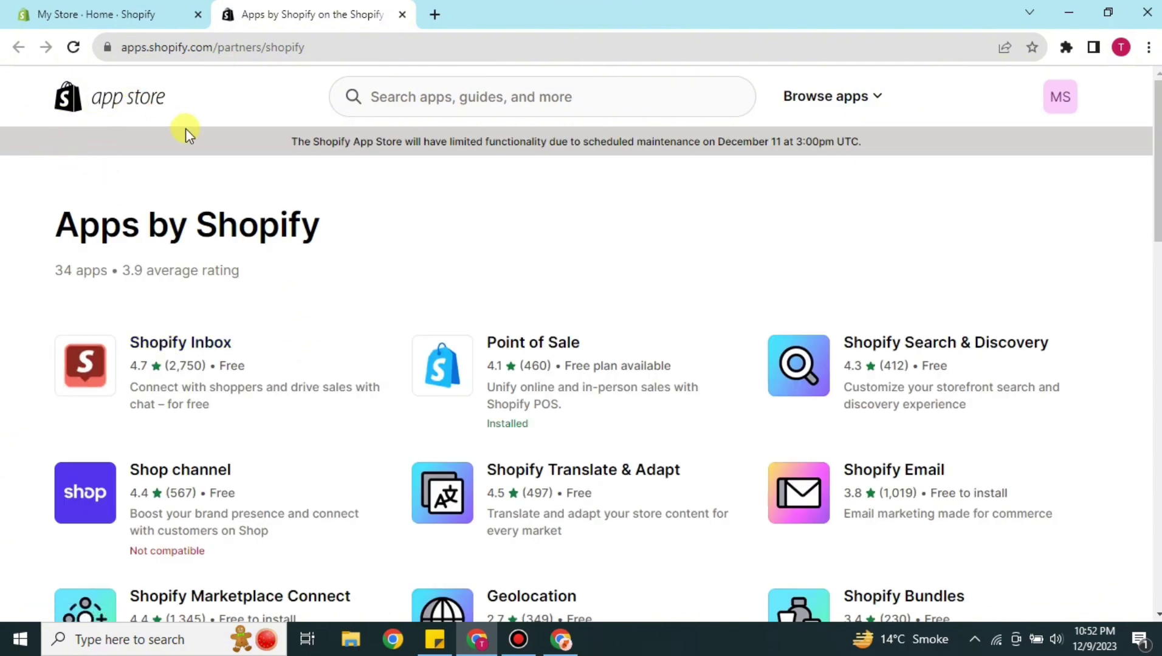
Search the App Store for 'pirate ship' and review the Pirate Ship: CheapARR Shipping listing.
click(473, 97)
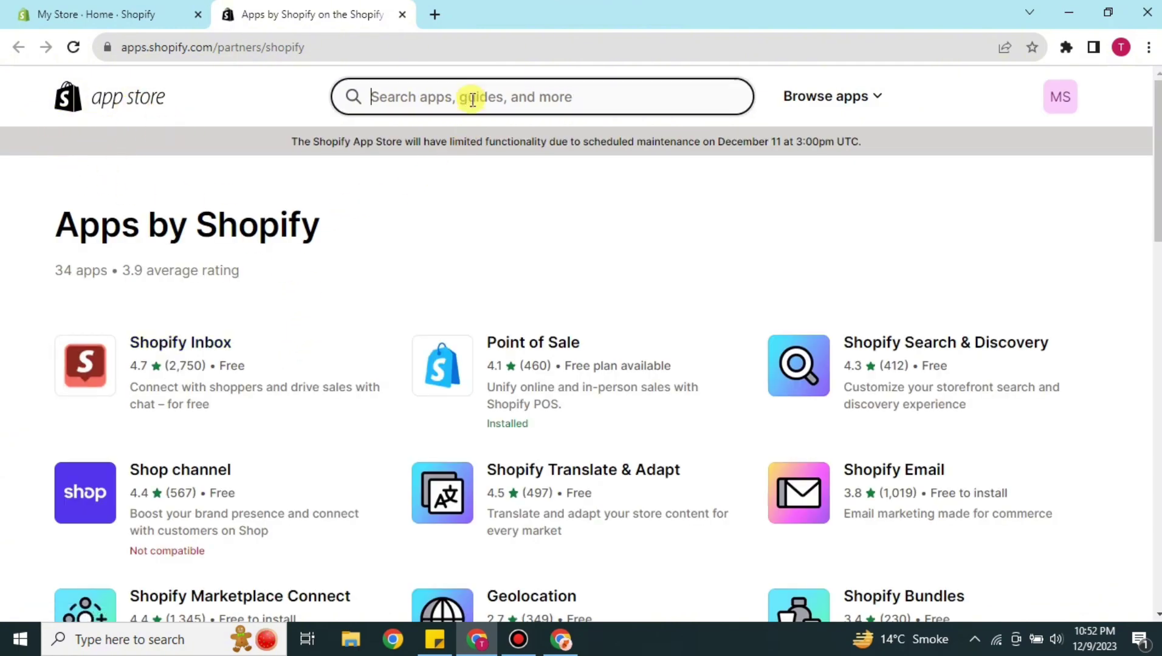
text(pirate ship)
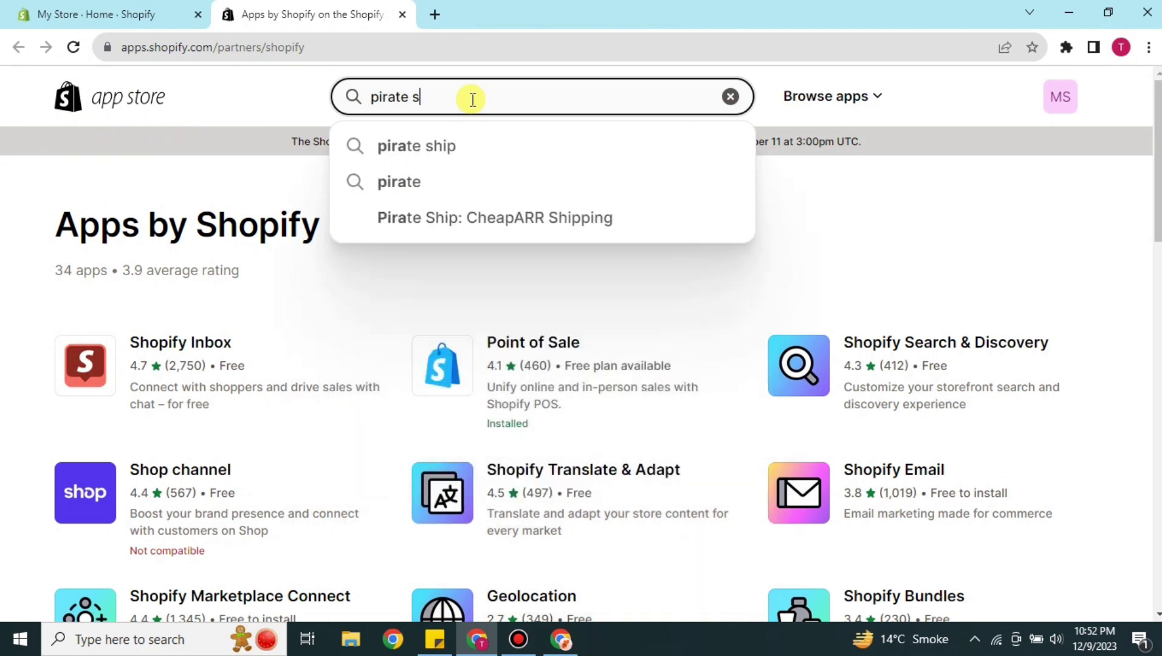
click(470, 146)
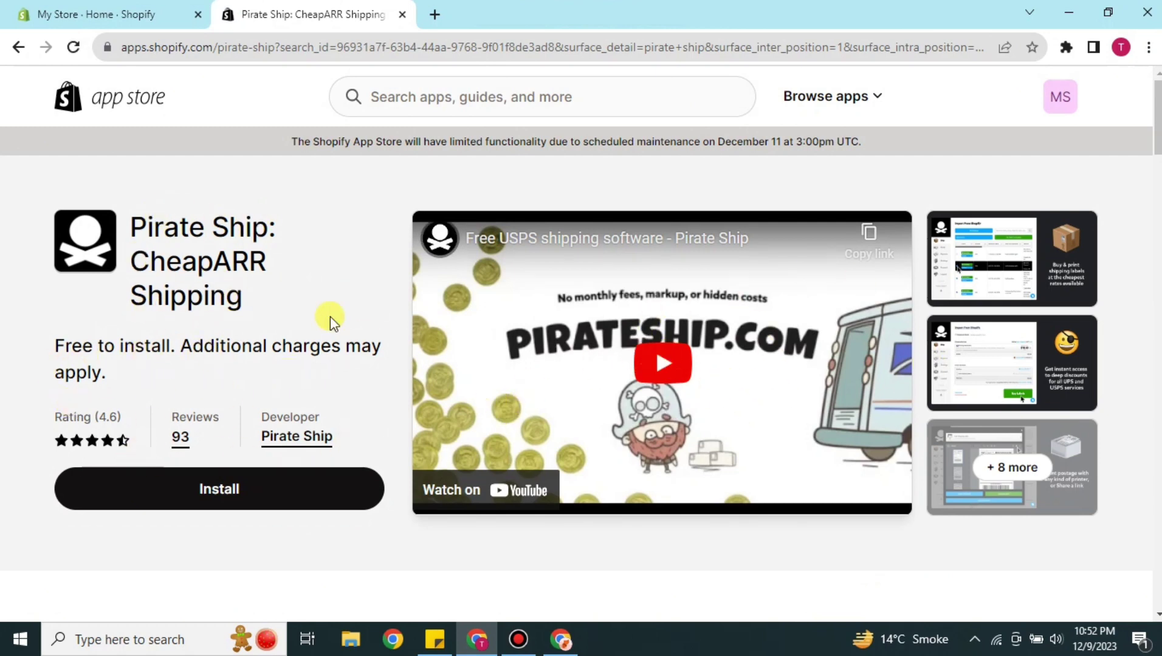
scroll(338, 312, down, 7)
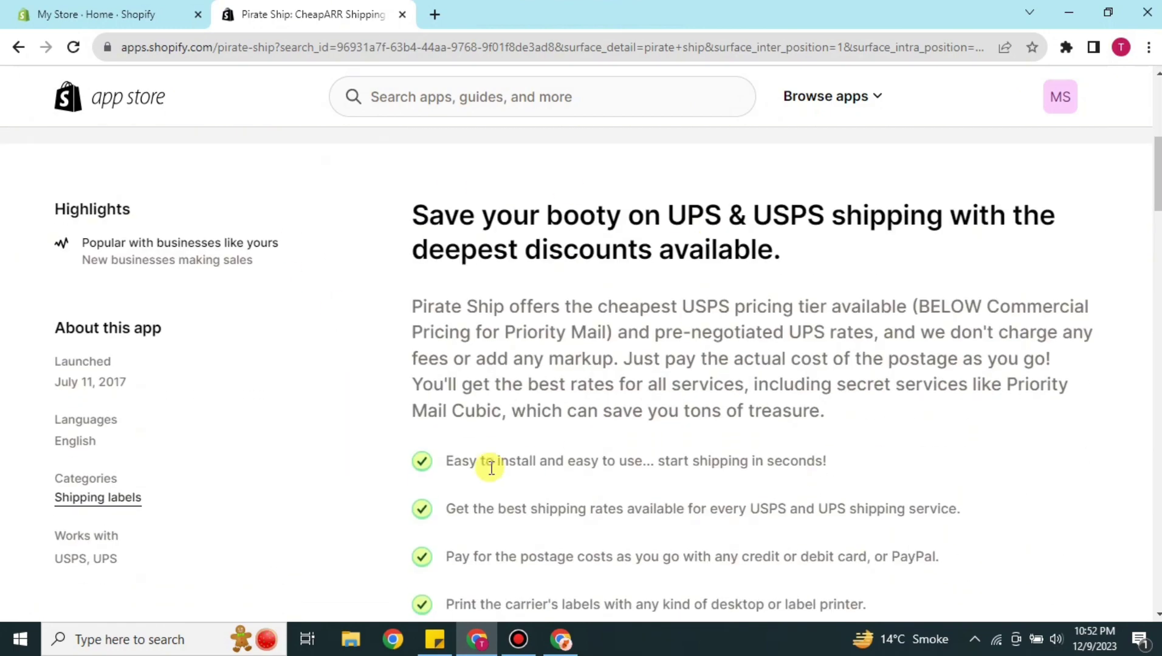
scroll(491, 467, down, 12)
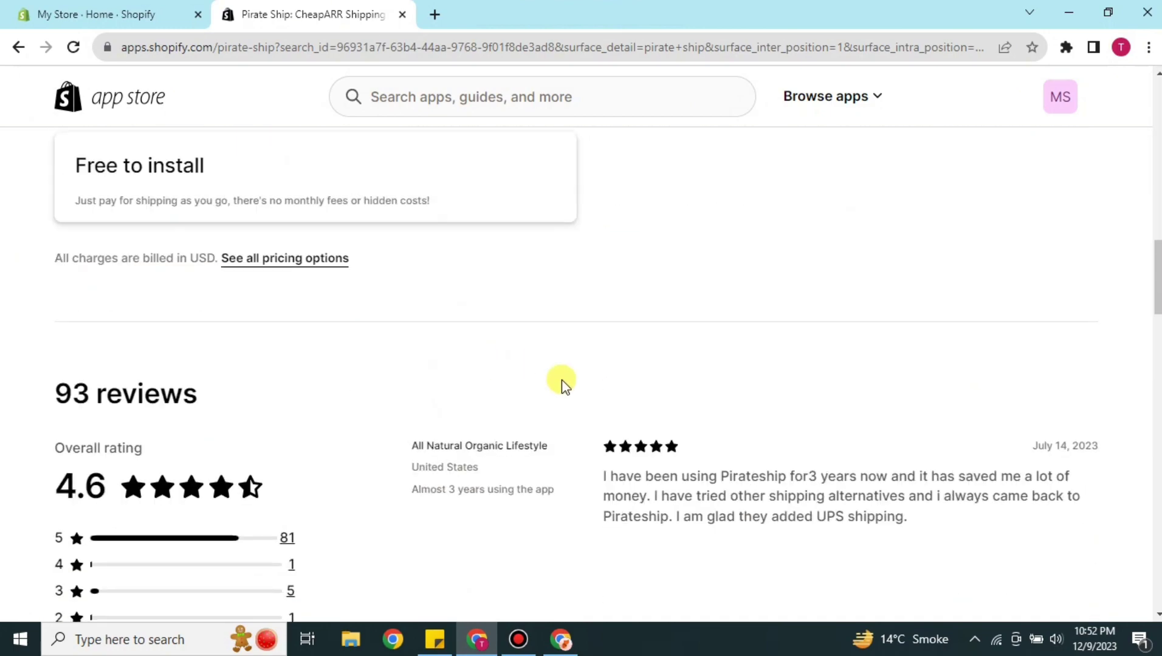
scroll(562, 379, down, 15)
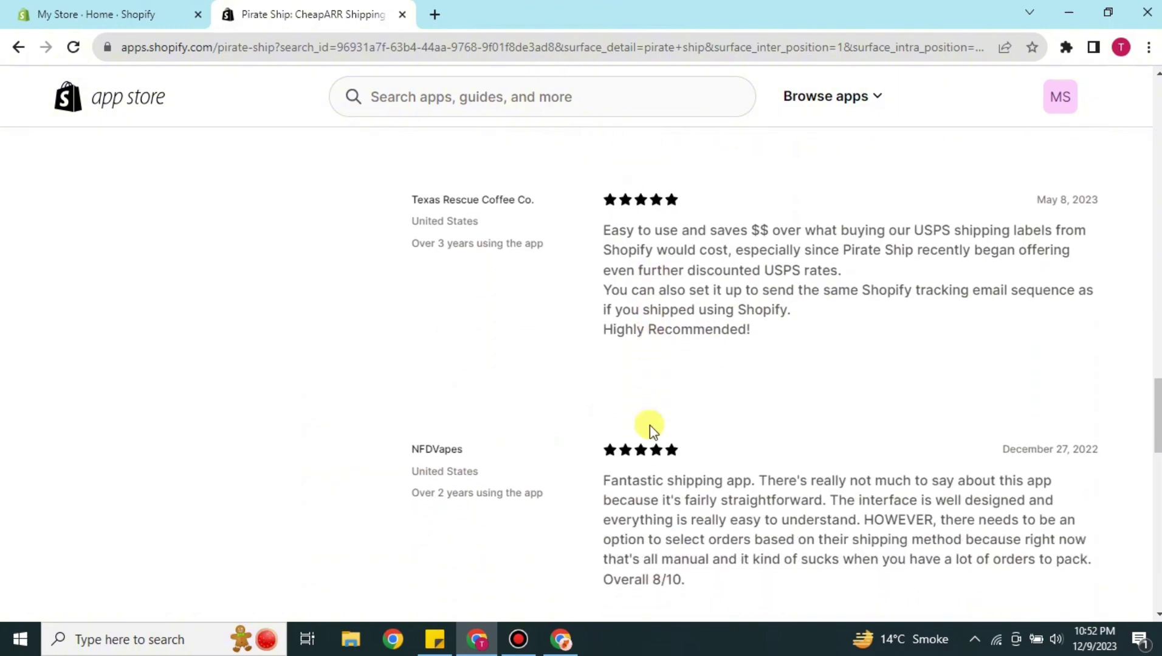
scroll(650, 426, down, 5)
scroll(650, 422, up, 20)
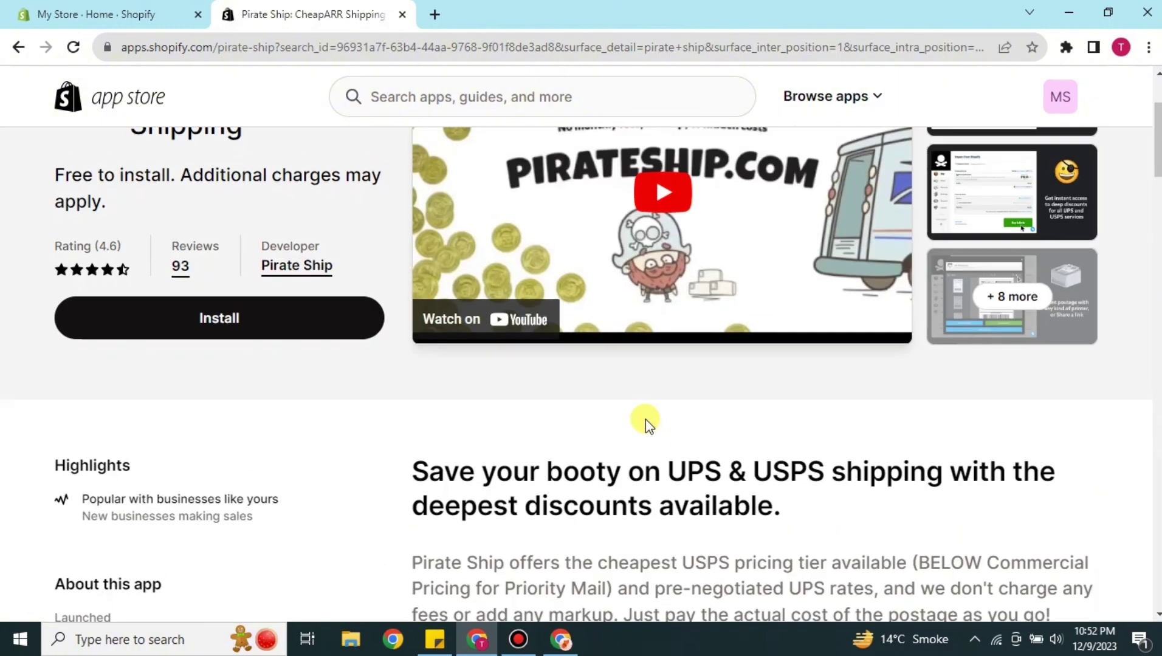
scroll(645, 419, up, 3)
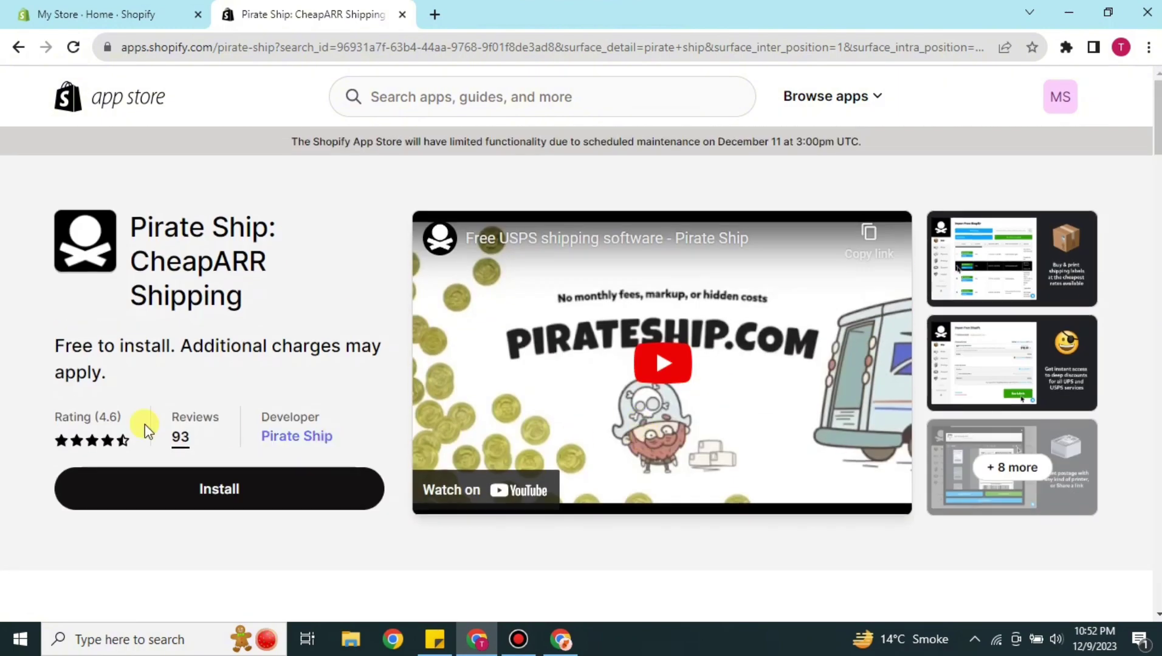
Install Pirate Ship on My Store after reviewing the requested permissions.
click(252, 489)
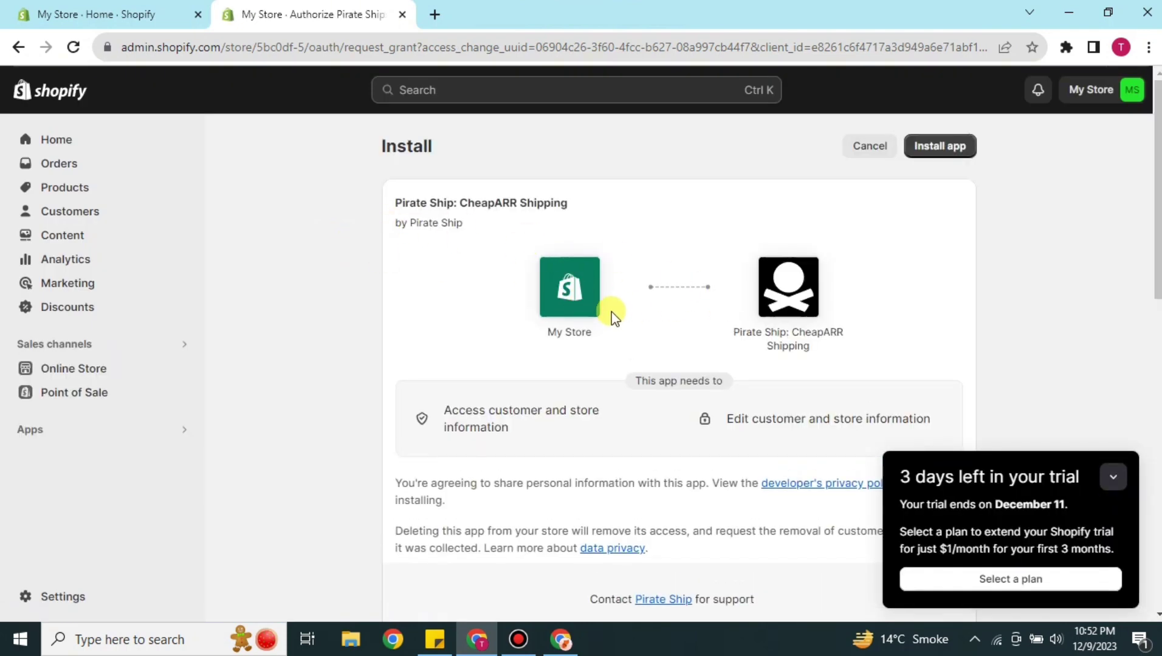
scroll(572, 456, down, 3)
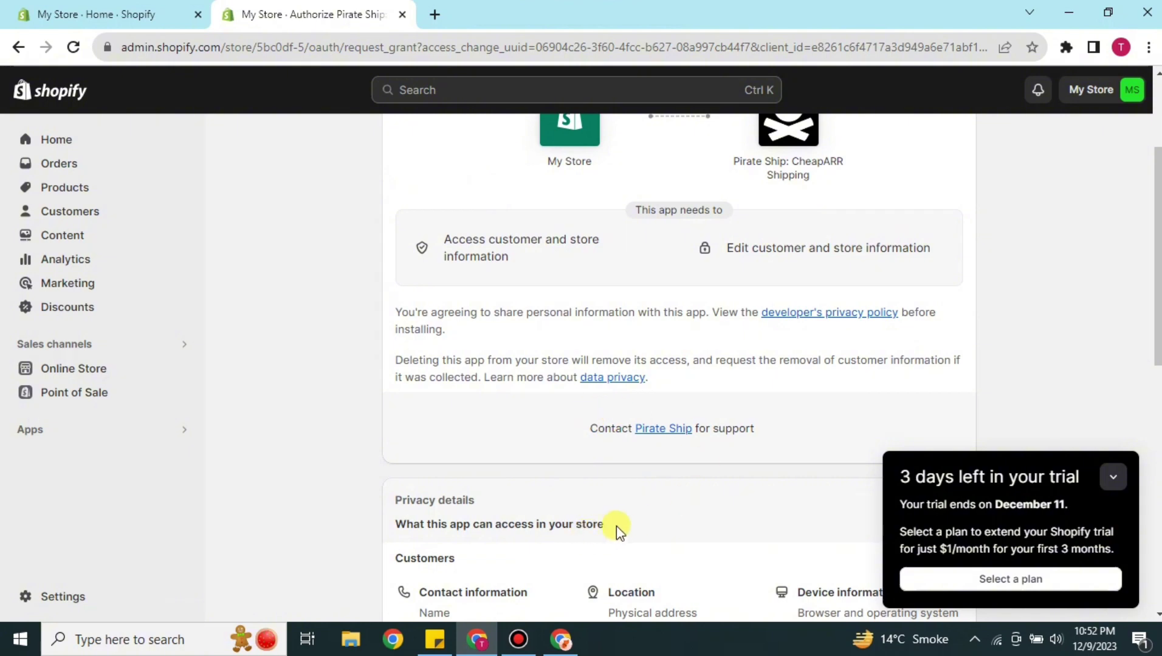
scroll(615, 526, down, 3)
scroll(679, 541, down, 3)
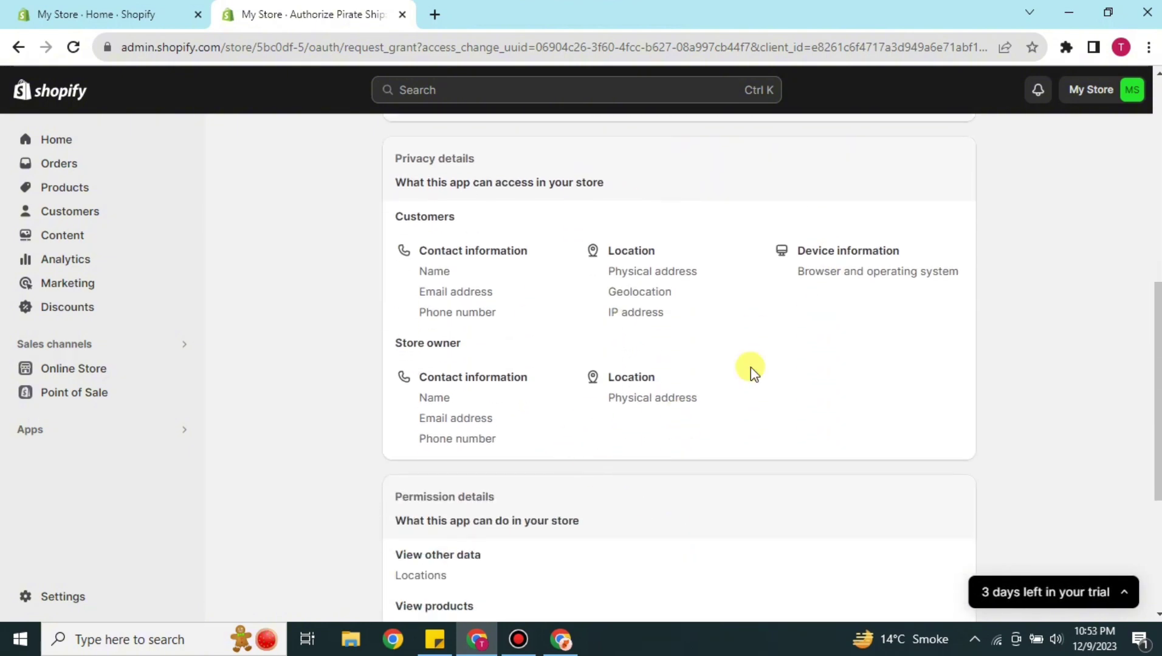
scroll(650, 499, up, 9)
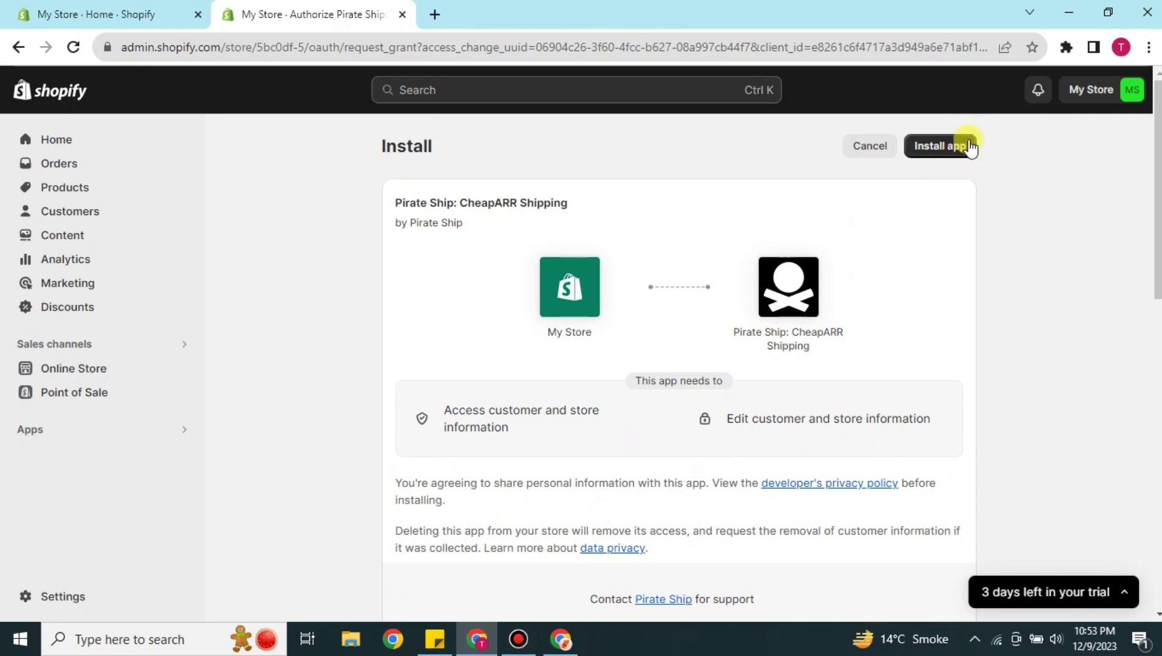
click(946, 148)
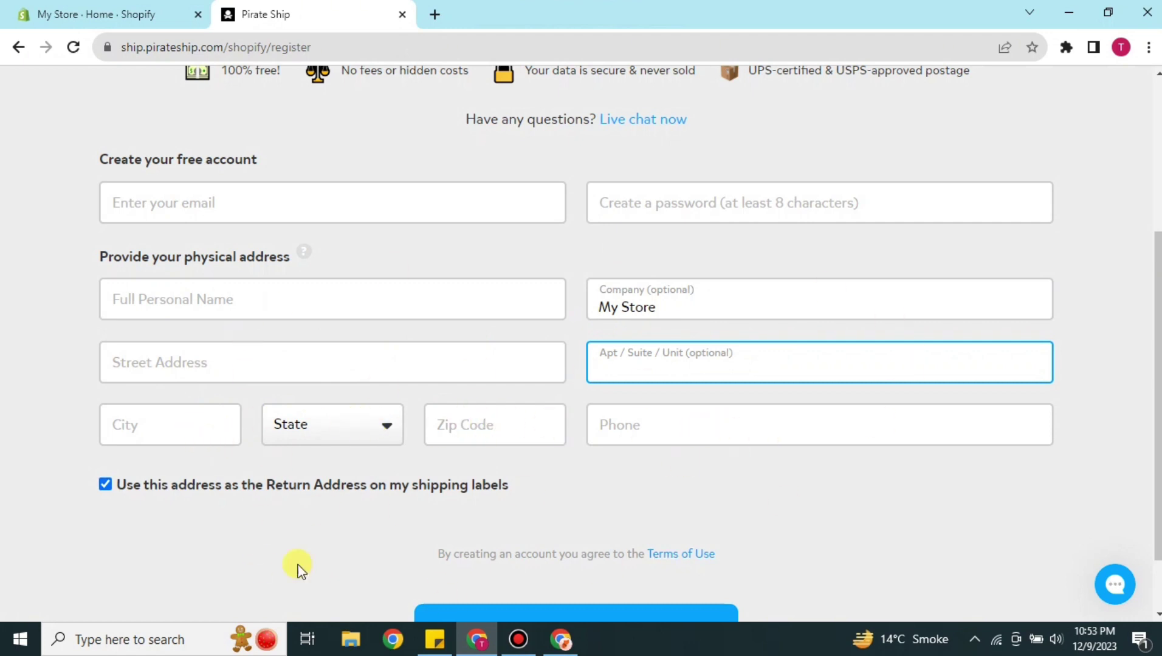
Scroll through the Create your free account form to finish signing up.
scroll(471, 437, down, 1)
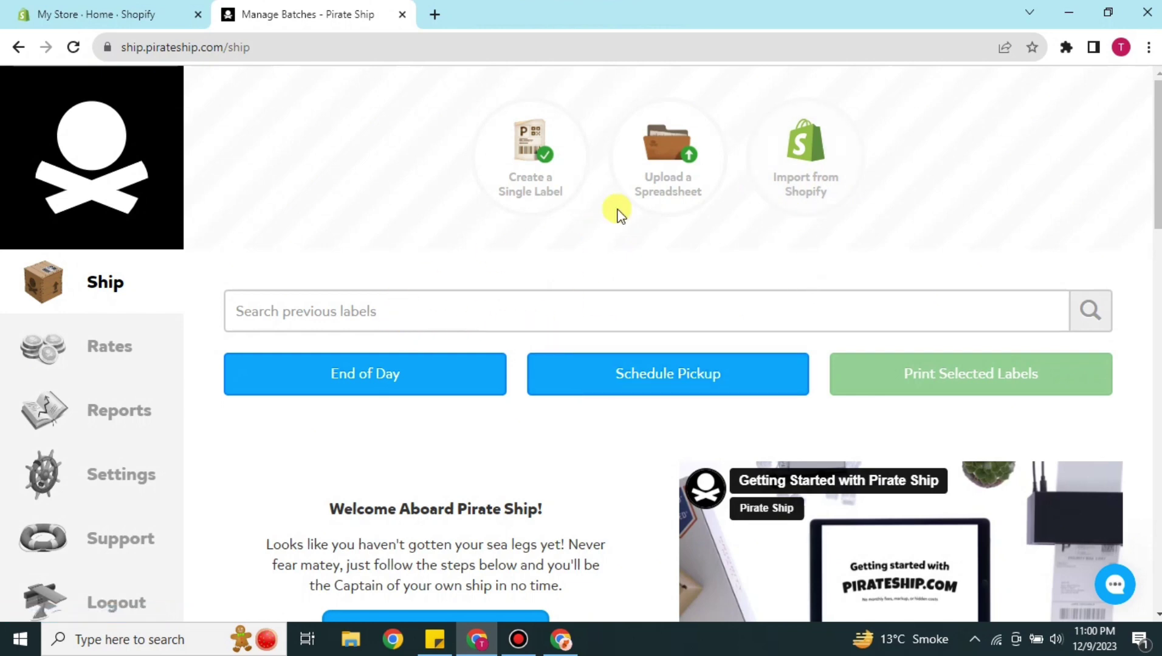
Open Import From Shopify and confirm no unshipped paid orders are waiting.
click(811, 162)
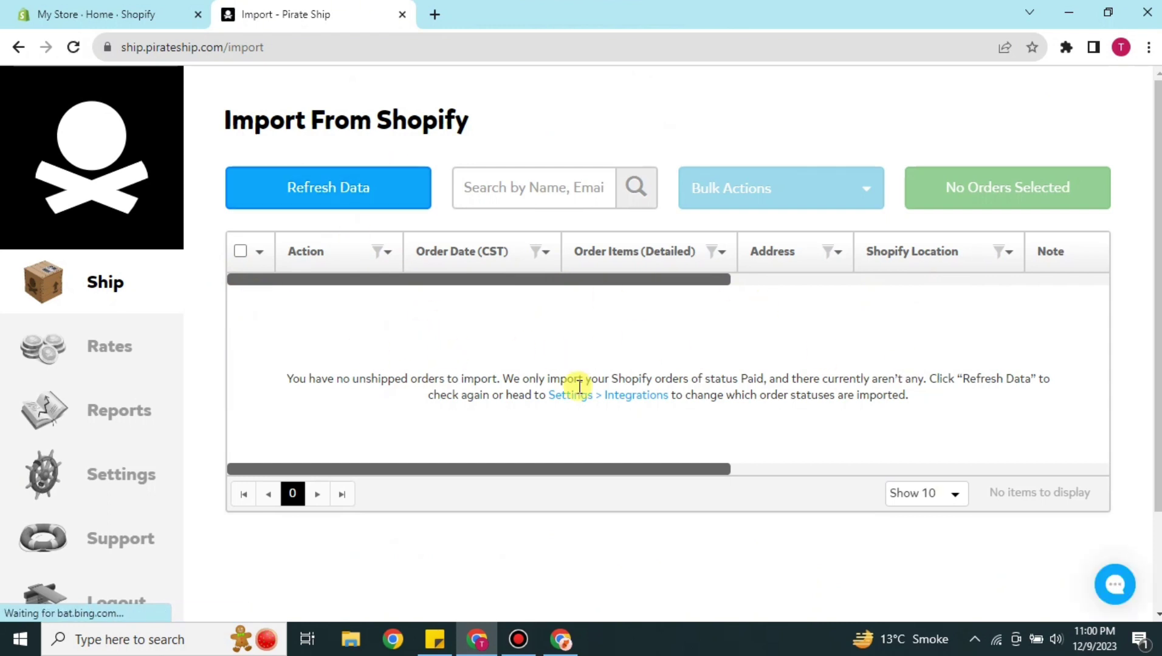
scroll(261, 535, down, 2)
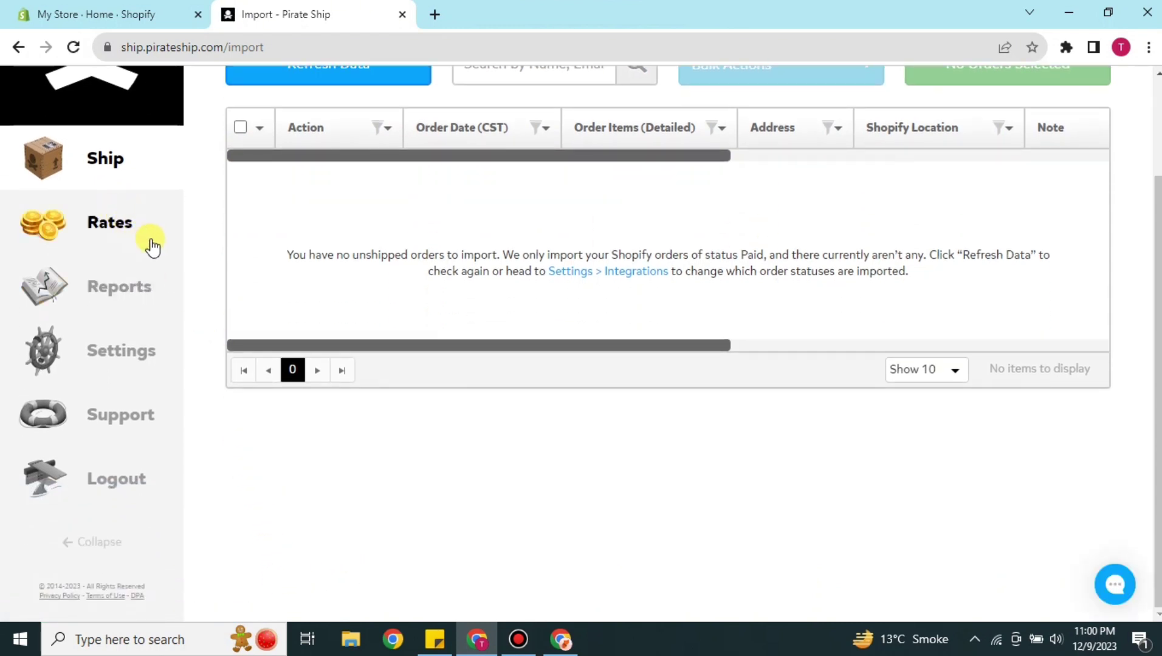
scroll(228, 275, up, 2)
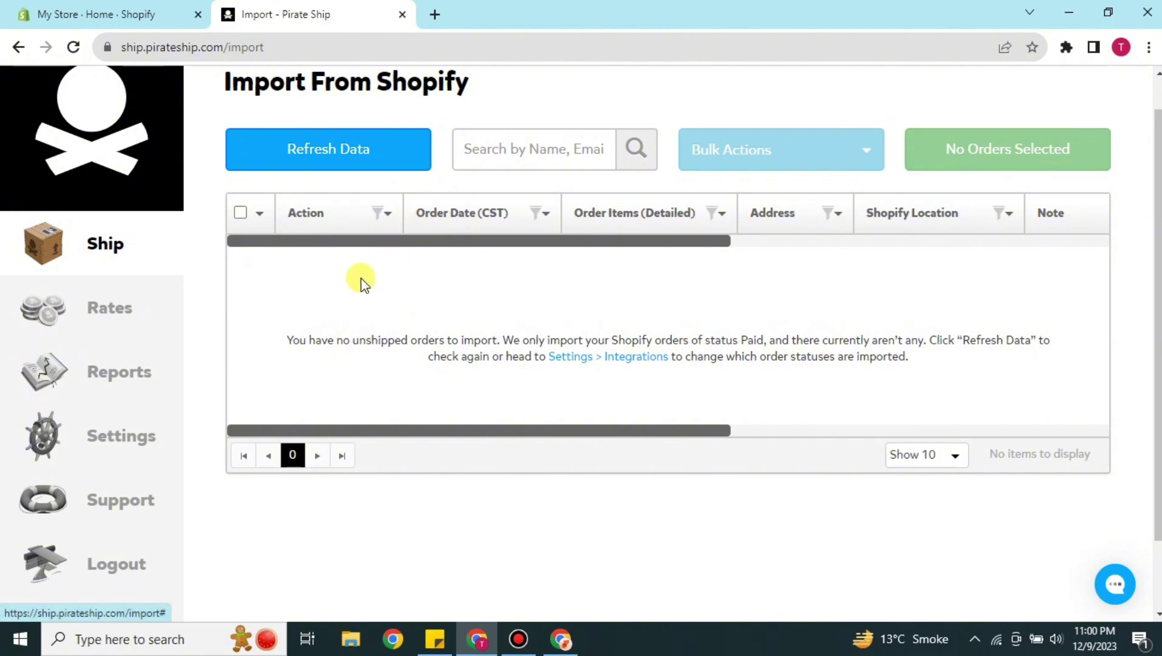
Start a quick rate quote shipping to United States zipcode 90210.
mouse_move(171, 267)
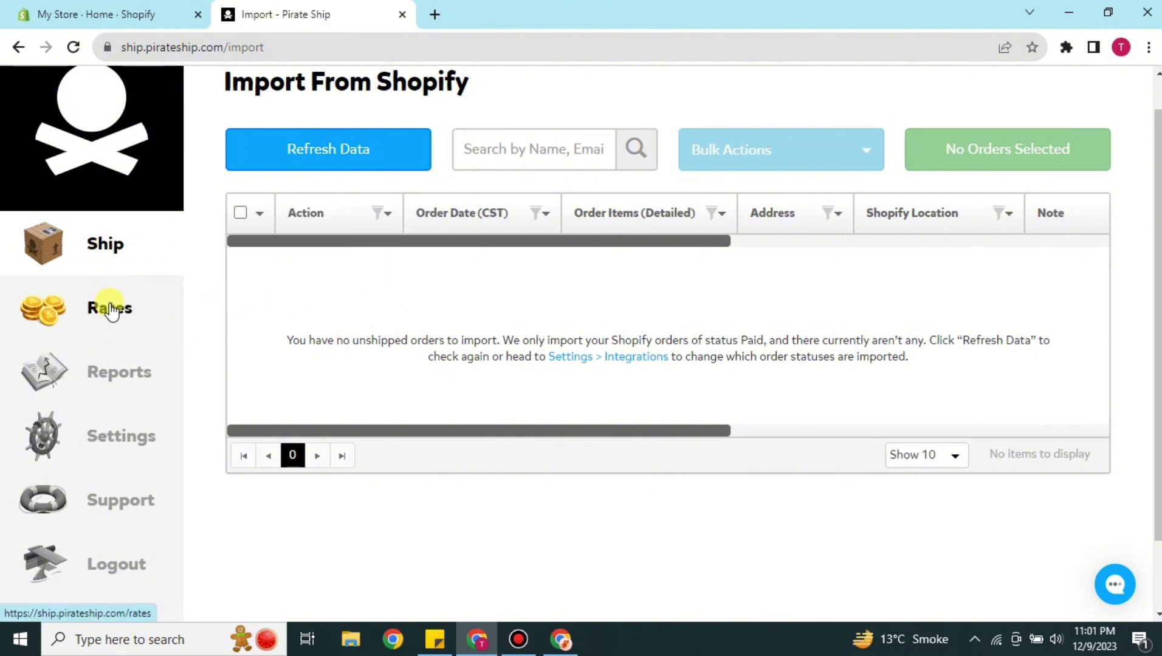
click(111, 309)
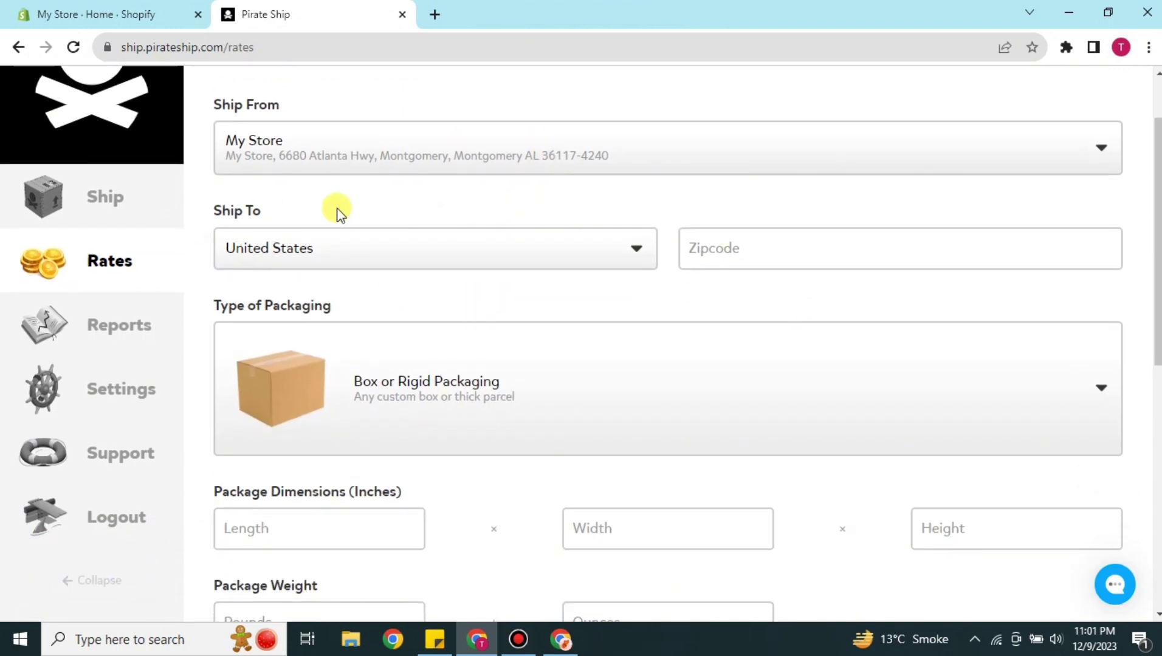
scroll(334, 211, down, 1)
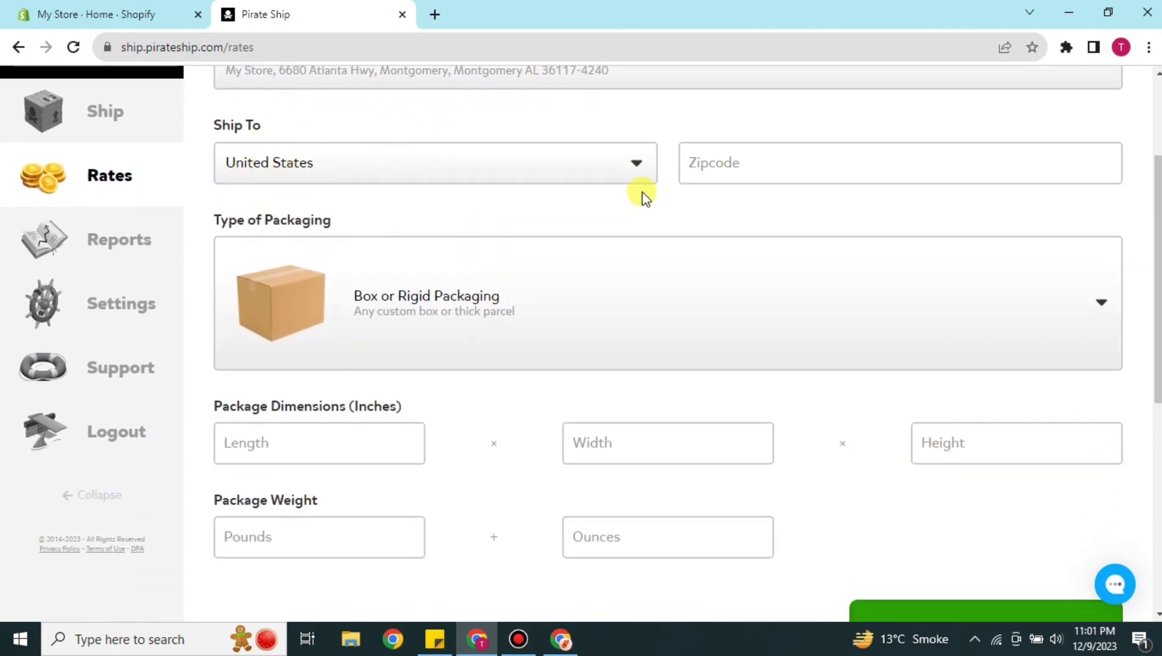
click(630, 161)
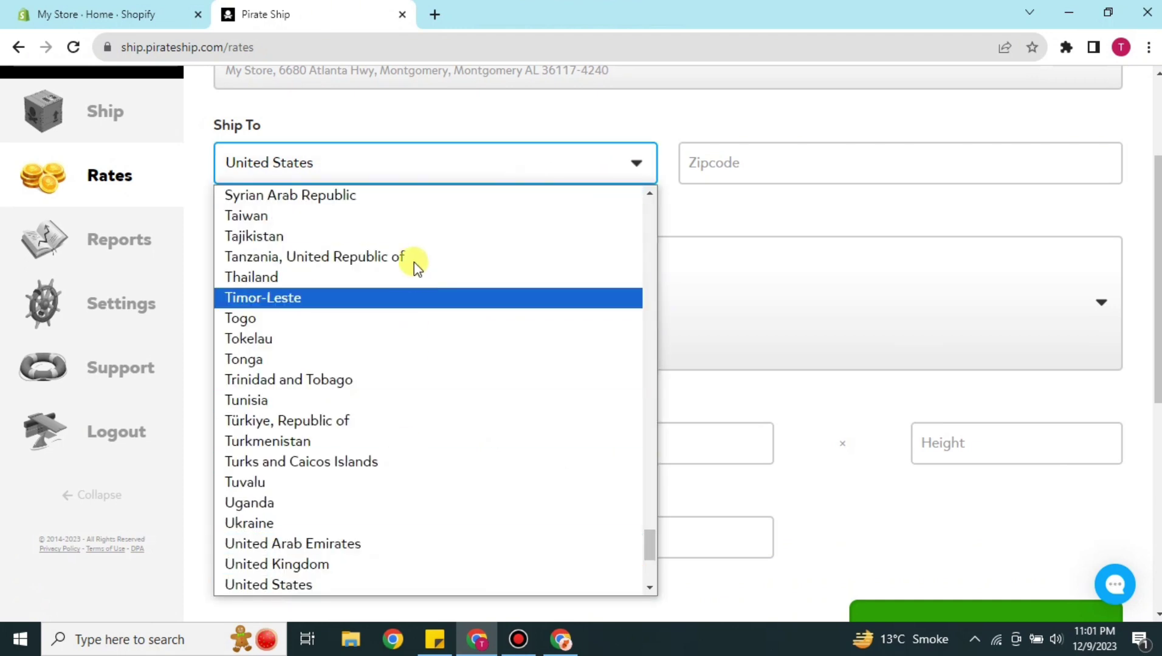
click(308, 584)
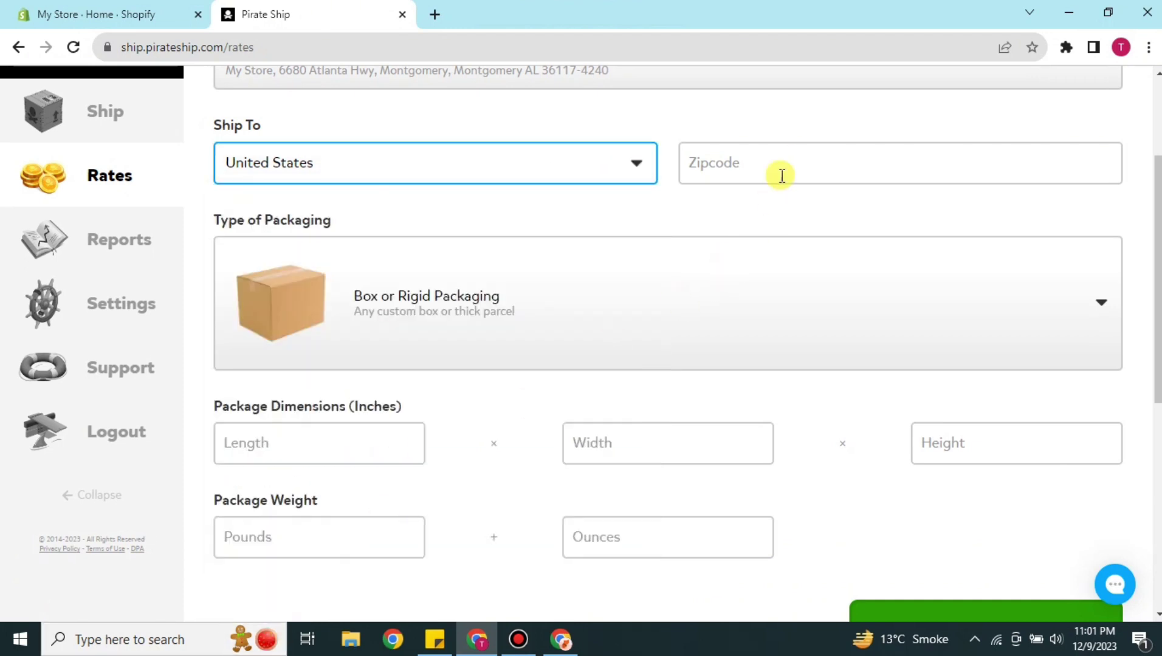
click(779, 165)
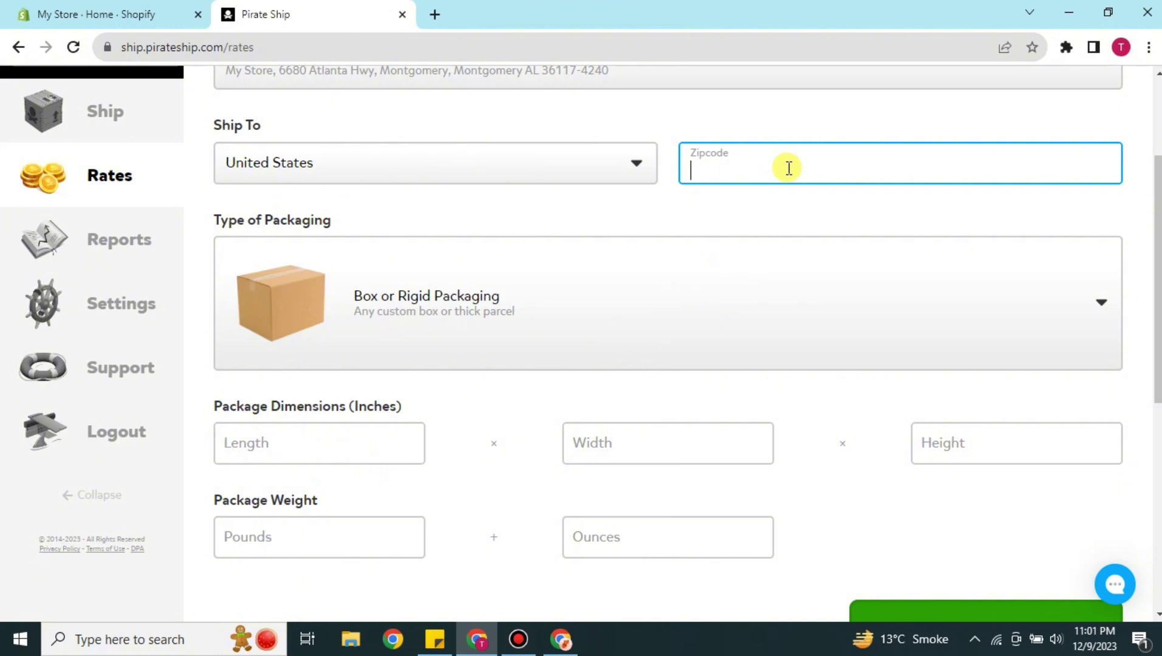
text(90210)
click(726, 231)
scroll(725, 233, down, 1)
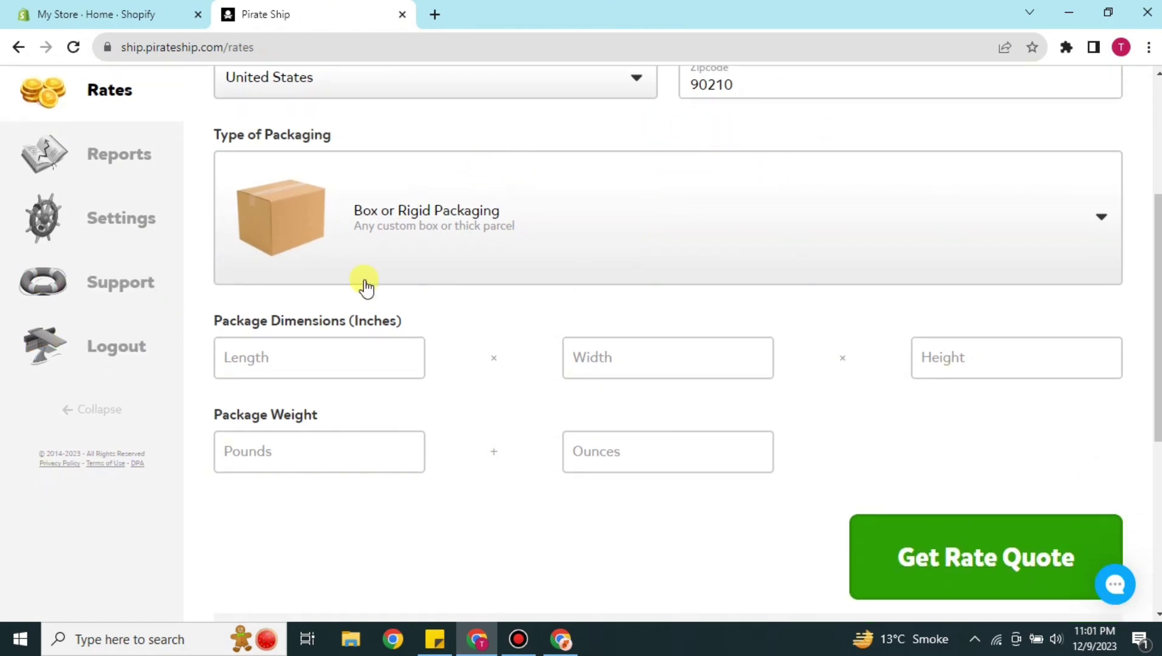
scroll(311, 319, down, 1)
scroll(458, 257, up, 1)
Enter a 10 × 10 × 10 inch box weighing 2.3 lb plus 3 oz.
click(333, 367)
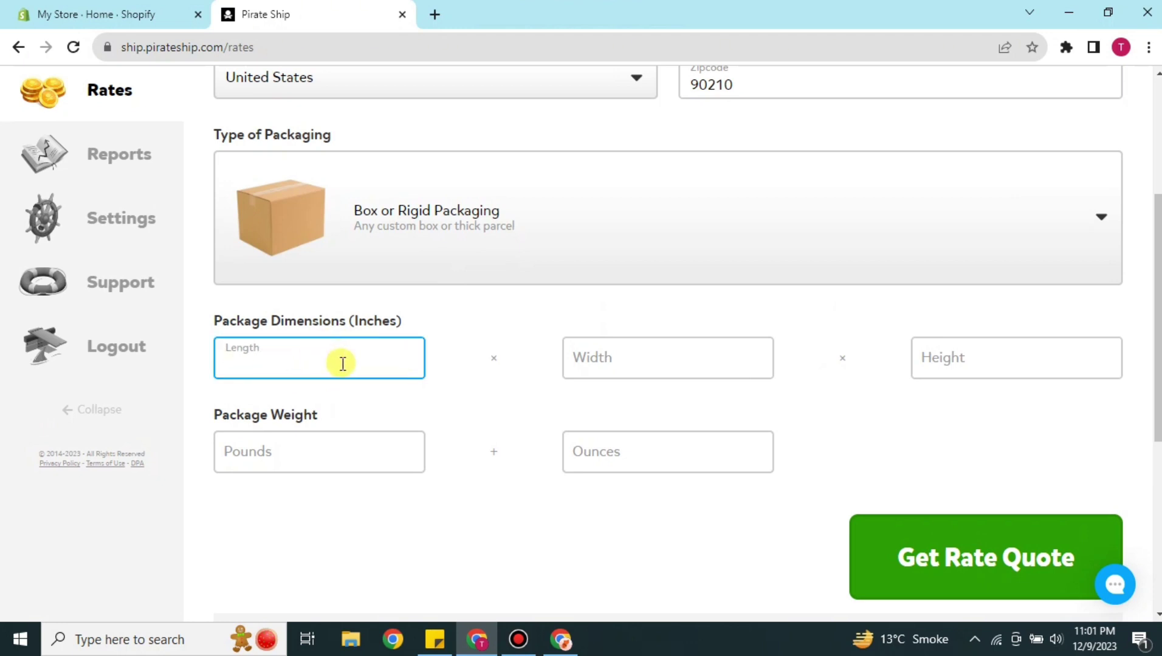
text(10)
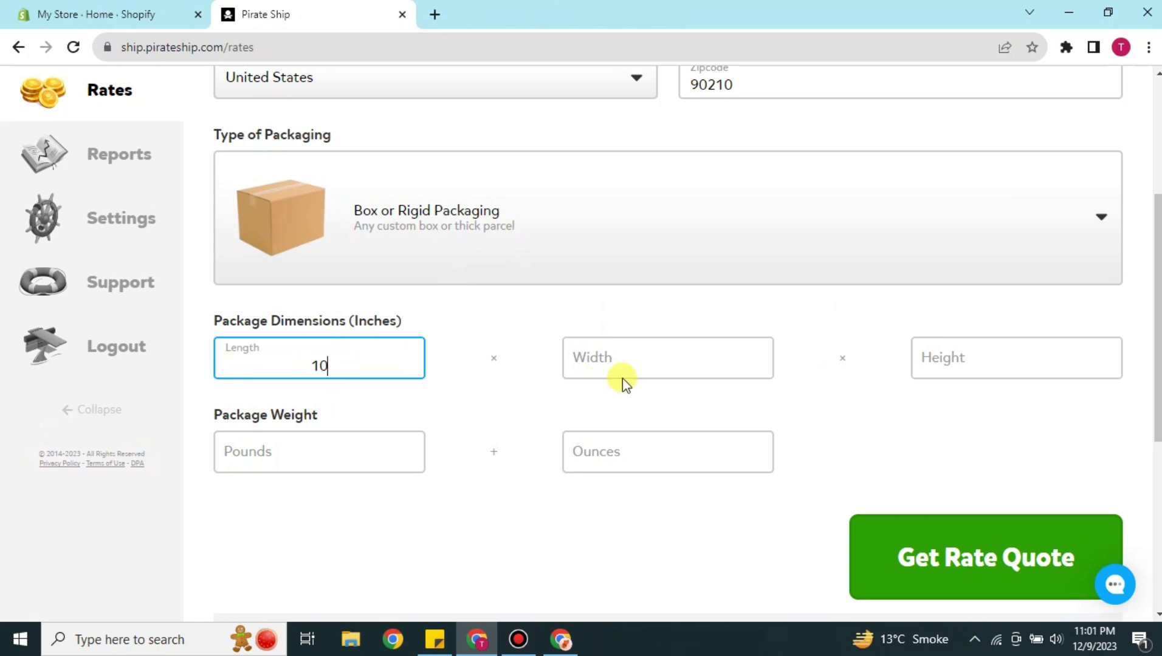
click(638, 359)
text(10)
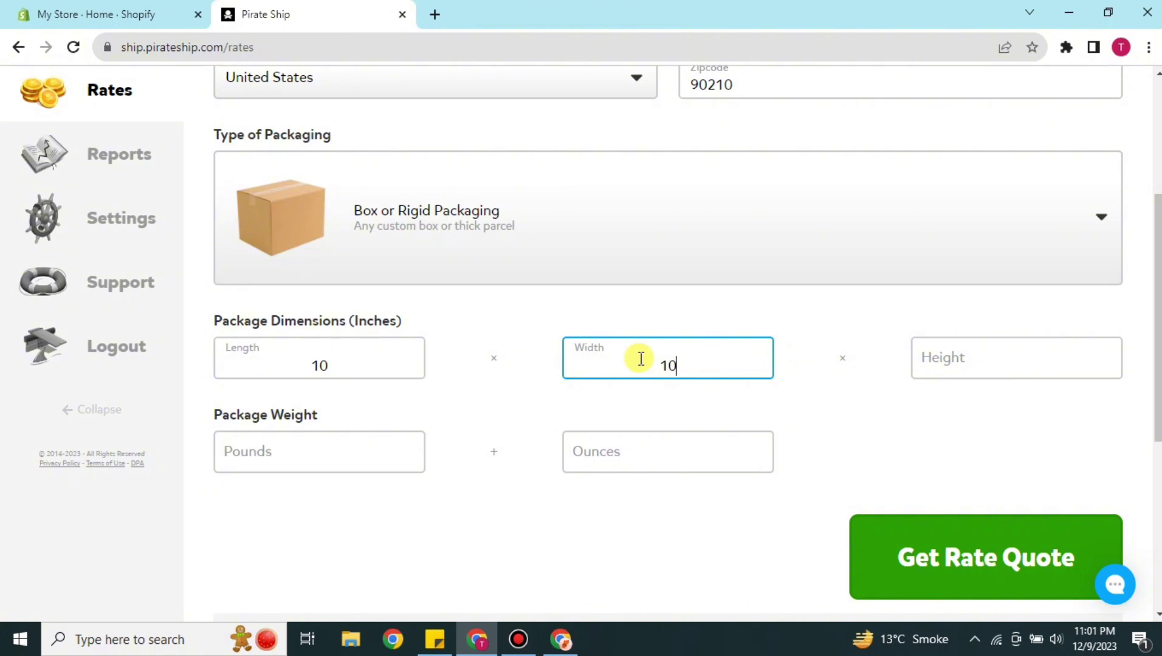
click(1032, 352)
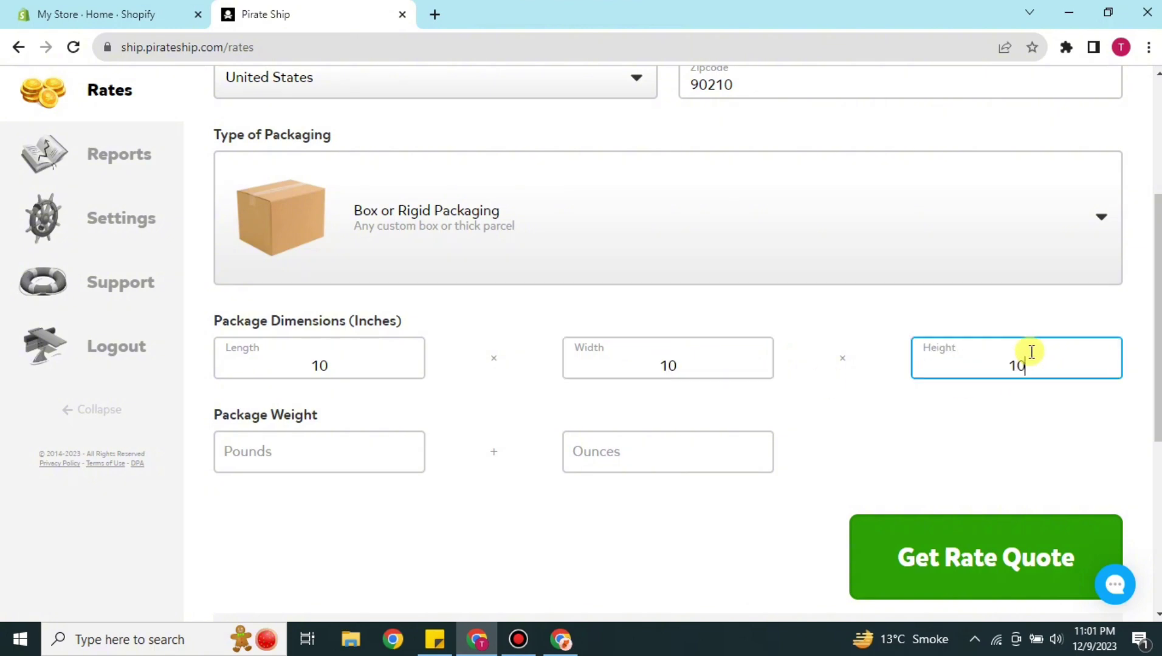
click(305, 445)
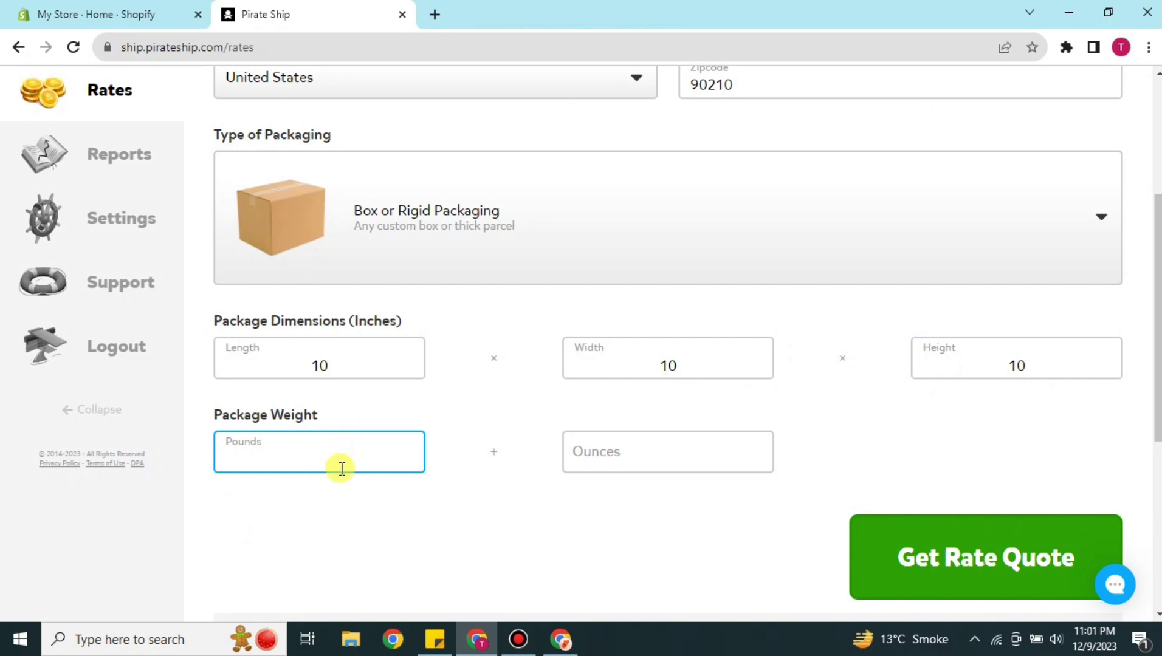
text(2.3)
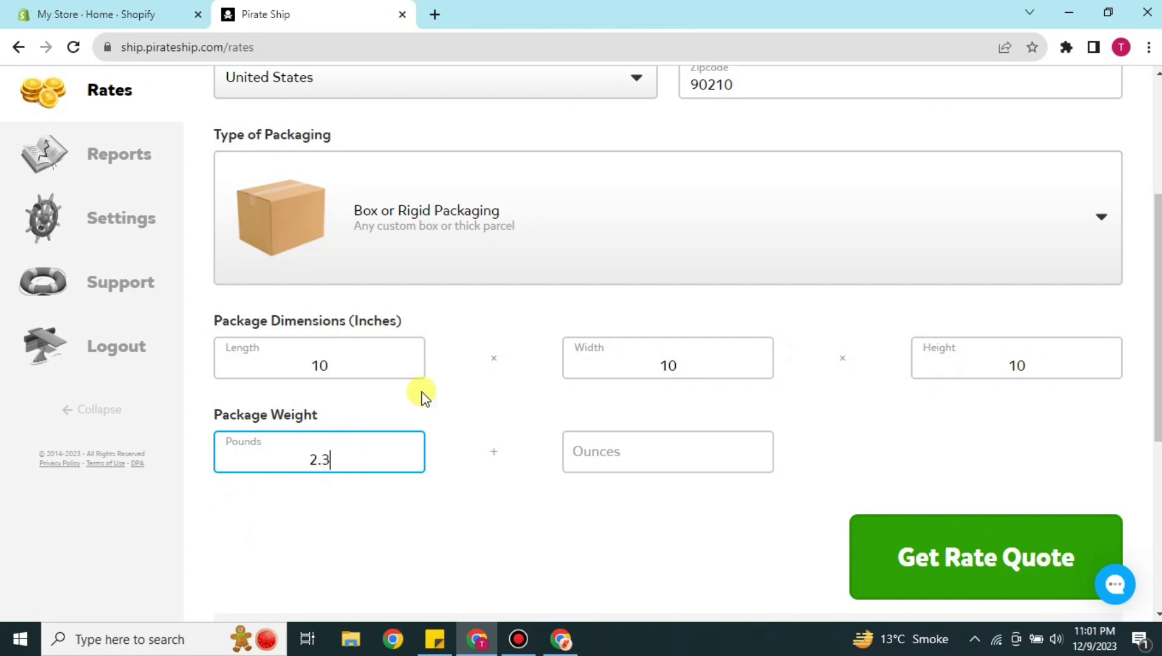
click(644, 460)
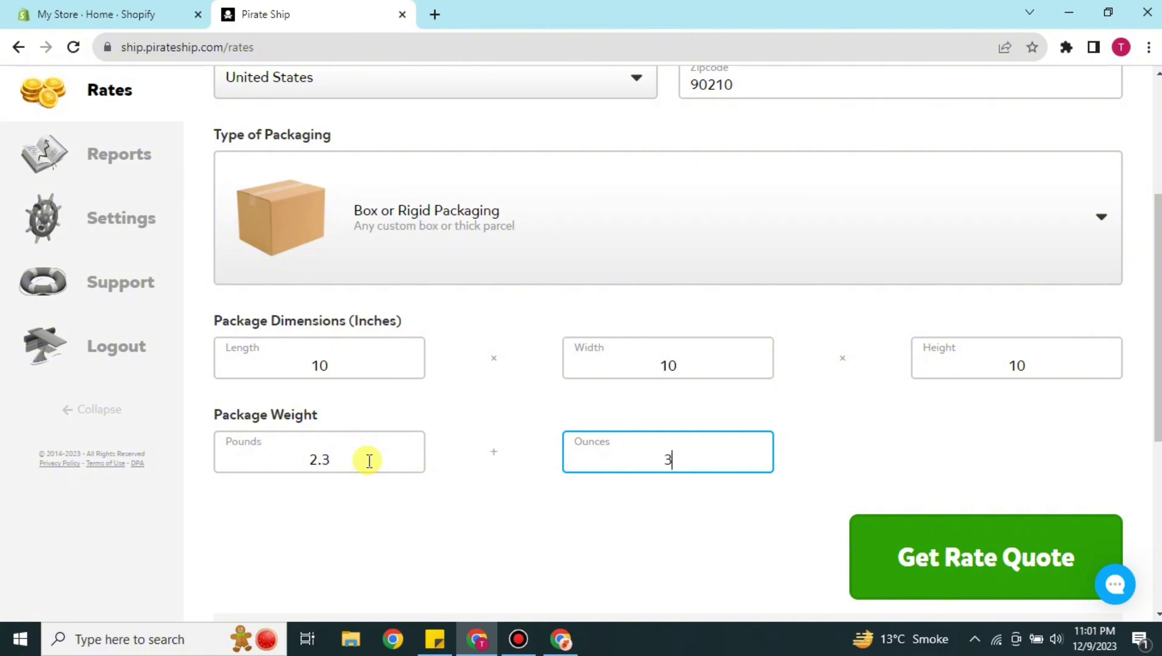
click(532, 508)
scroll(708, 488, down, 4)
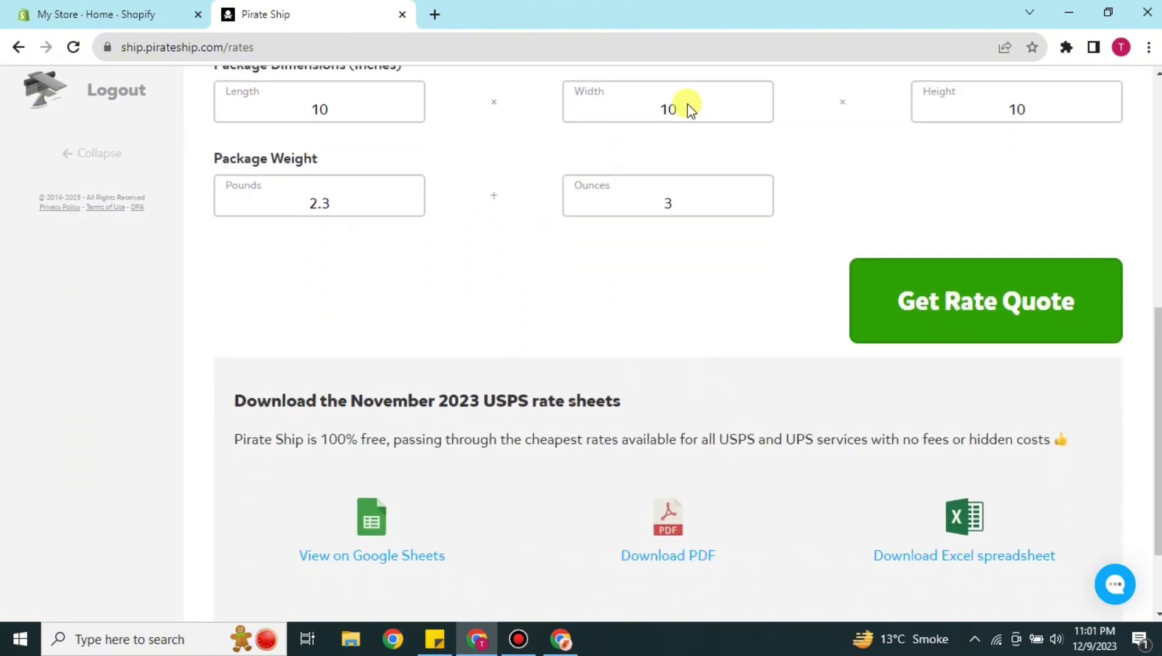
Get rate quotes, compare them, and ship with the cheapest UPS Ground Saver at $11.40.
click(978, 294)
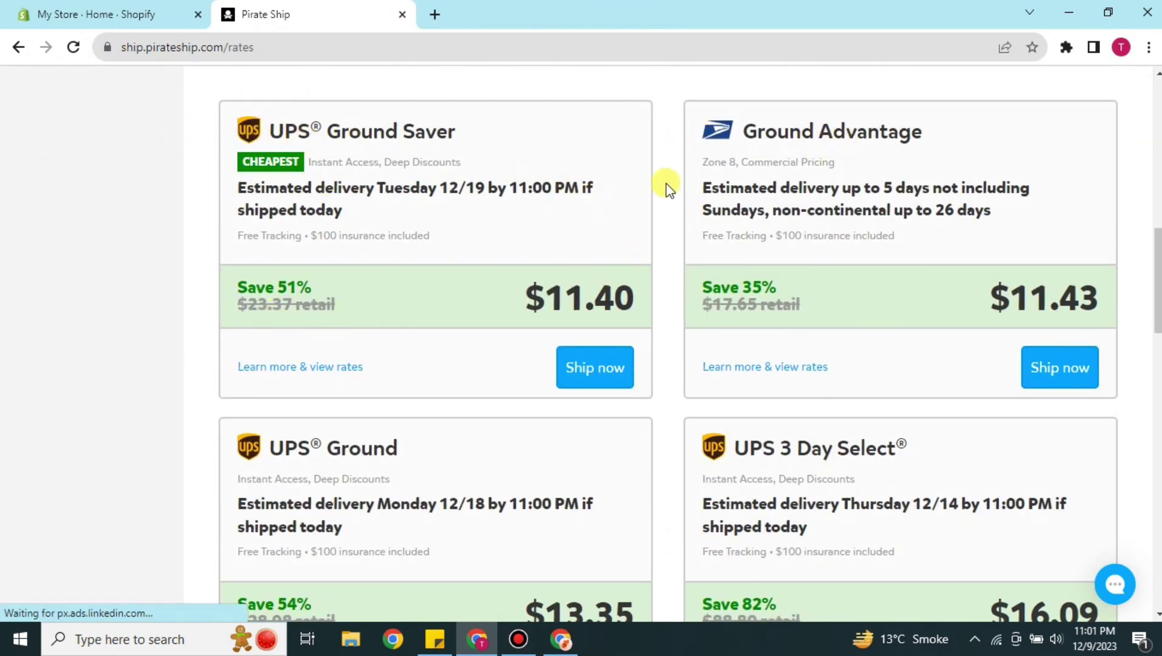
scroll(826, 345, down, 4)
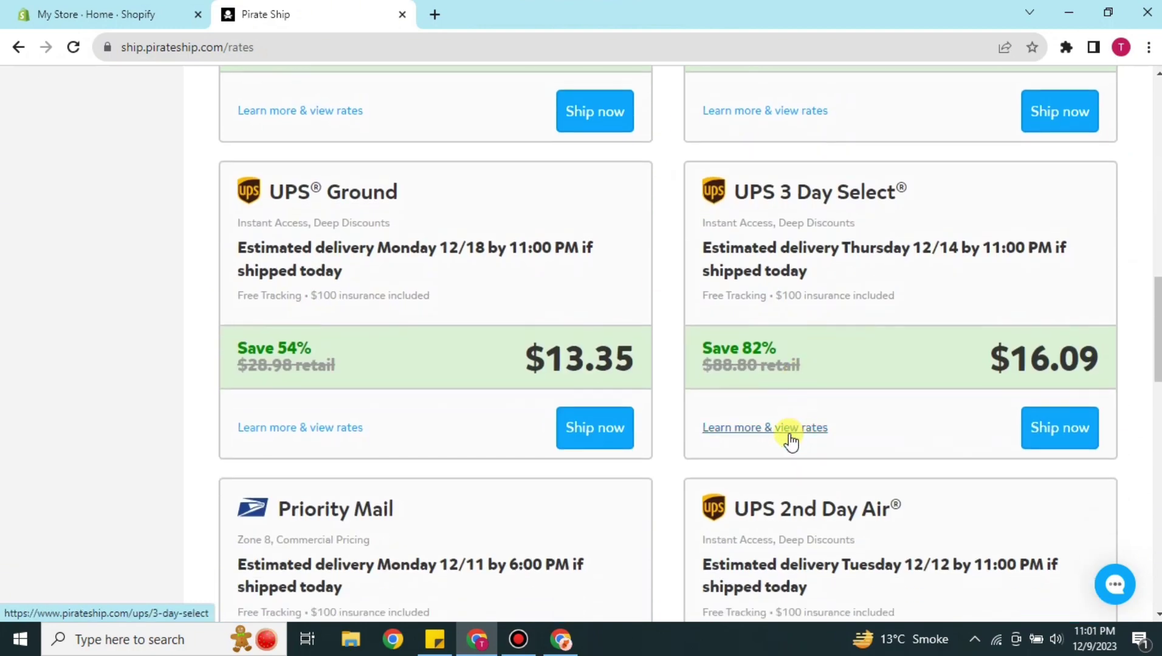
scroll(449, 355, down, 6)
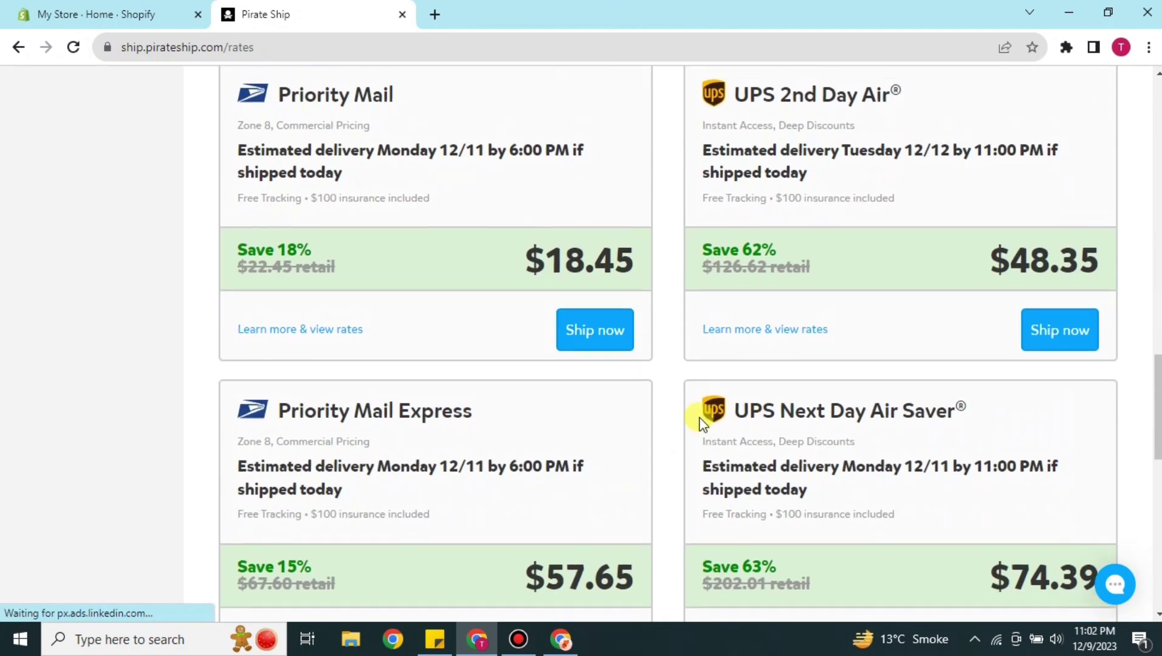
scroll(702, 419, up, 13)
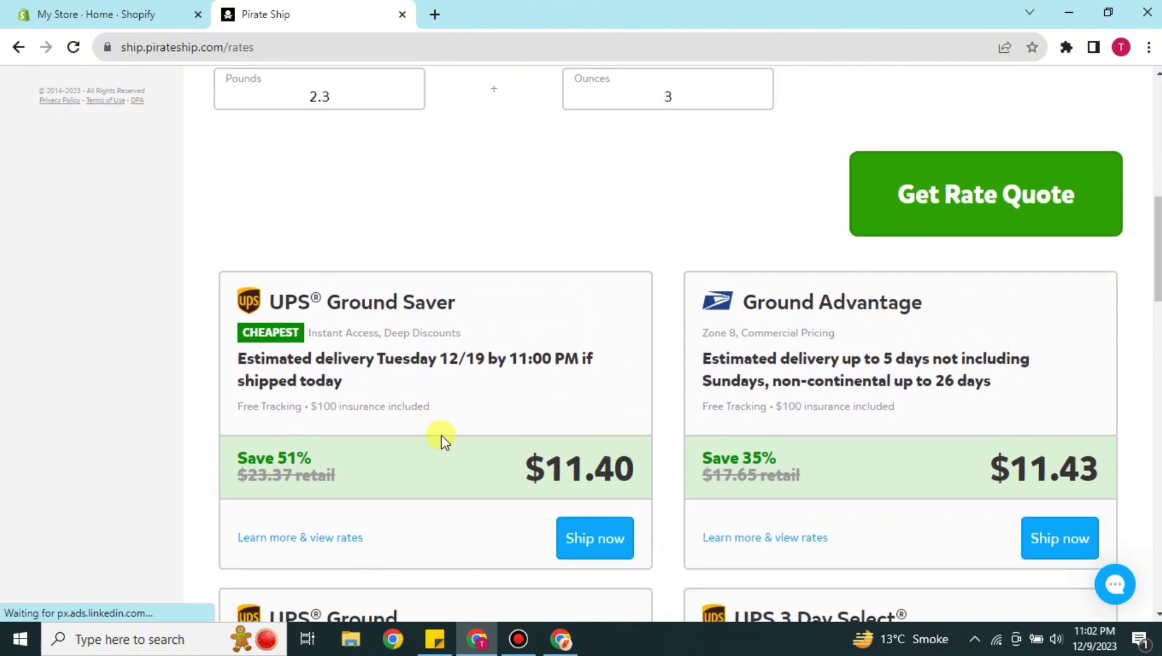
scroll(696, 258, down, 8)
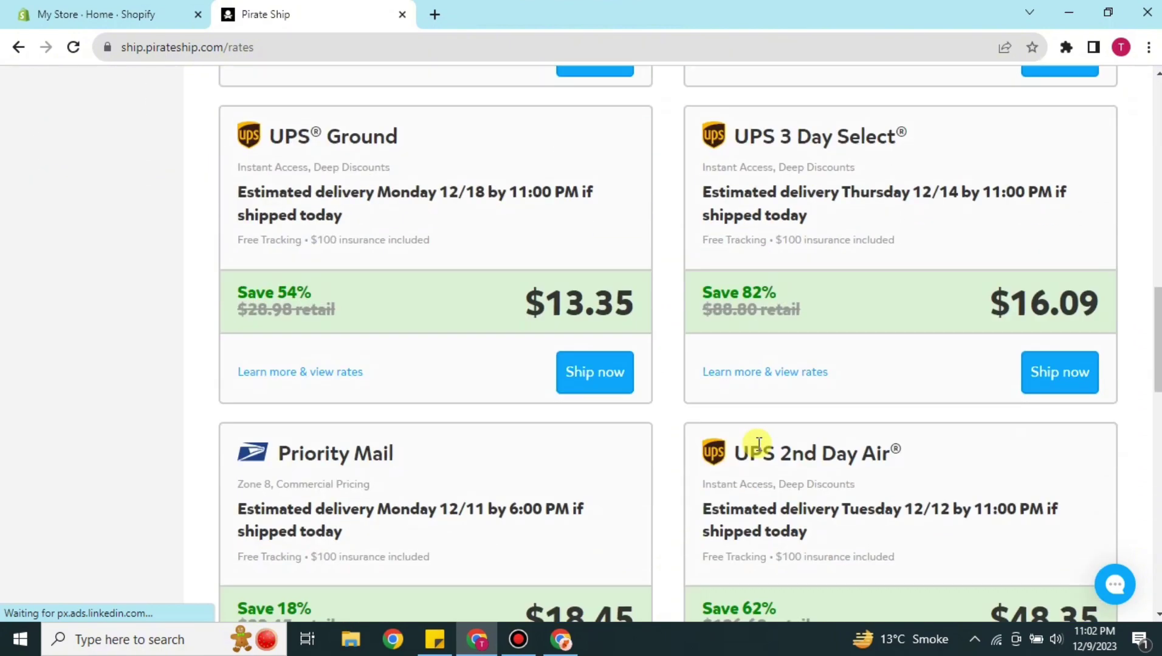
scroll(759, 444, down, 12)
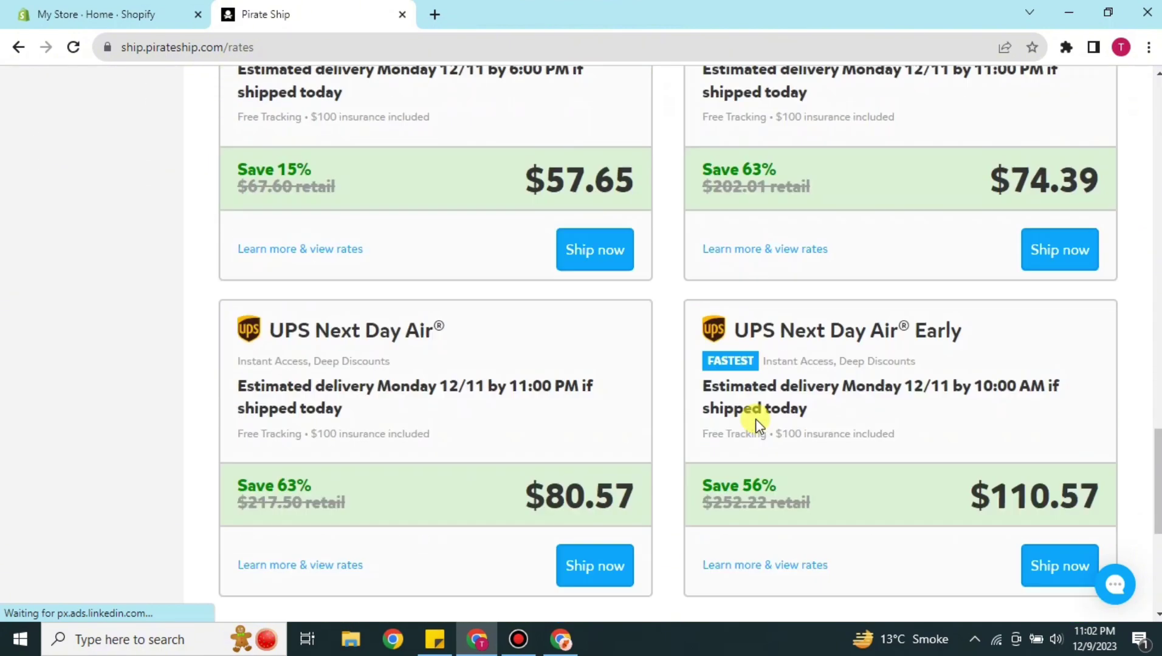
scroll(755, 418, down, 5)
scroll(757, 418, up, 20)
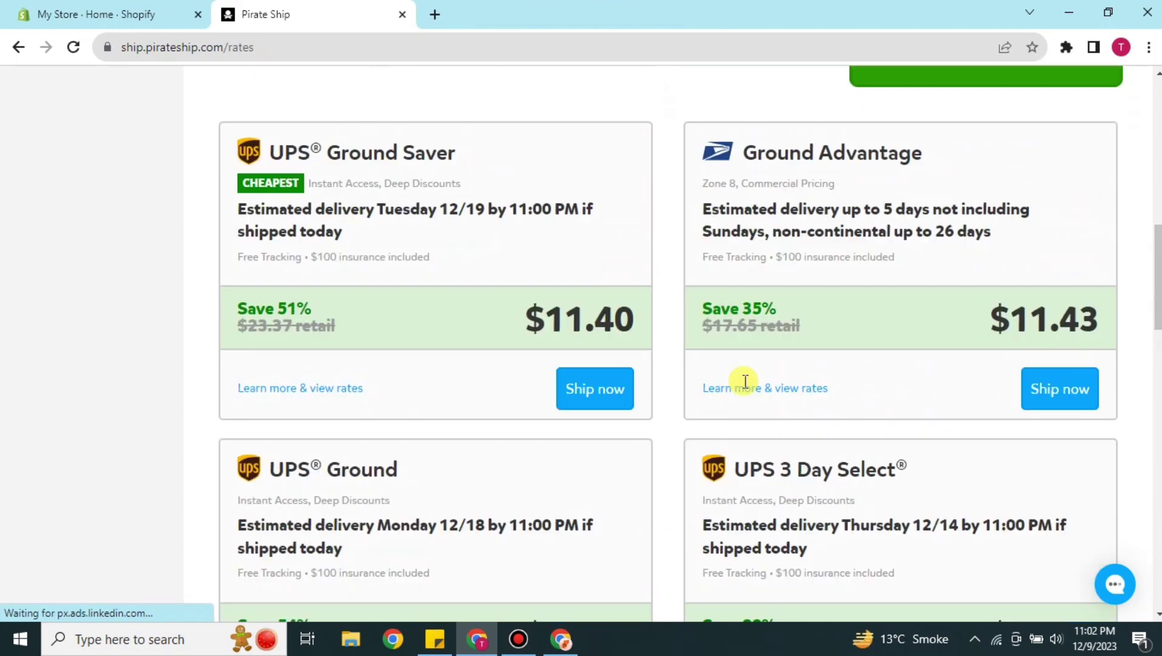
scroll(745, 381, up, 1)
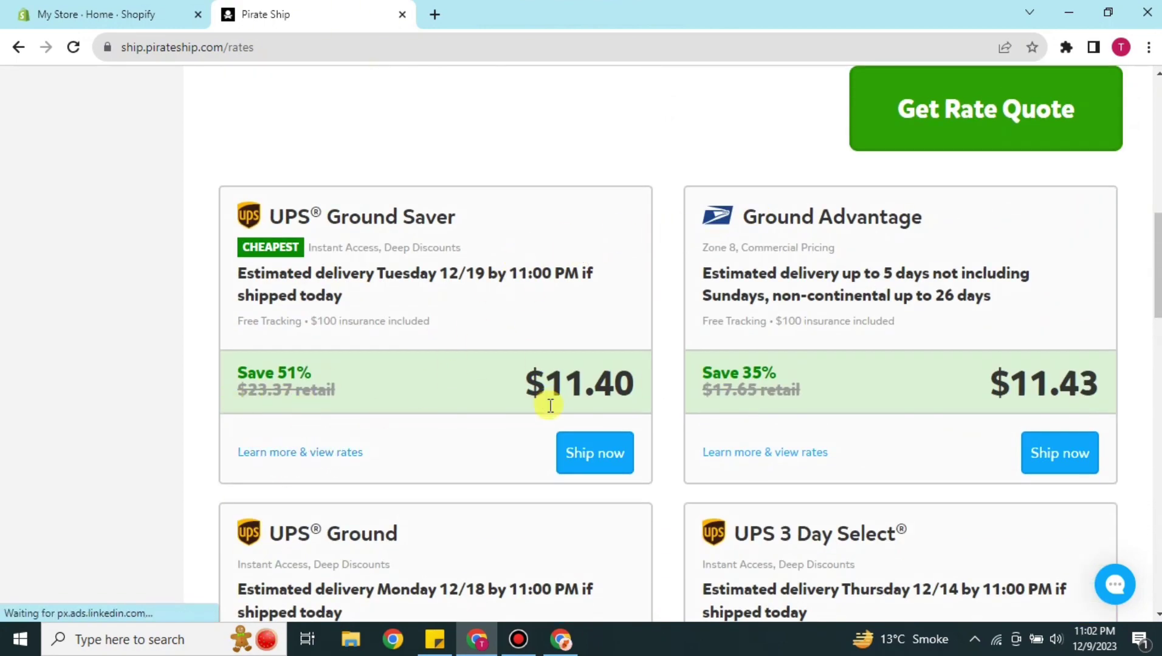
click(592, 457)
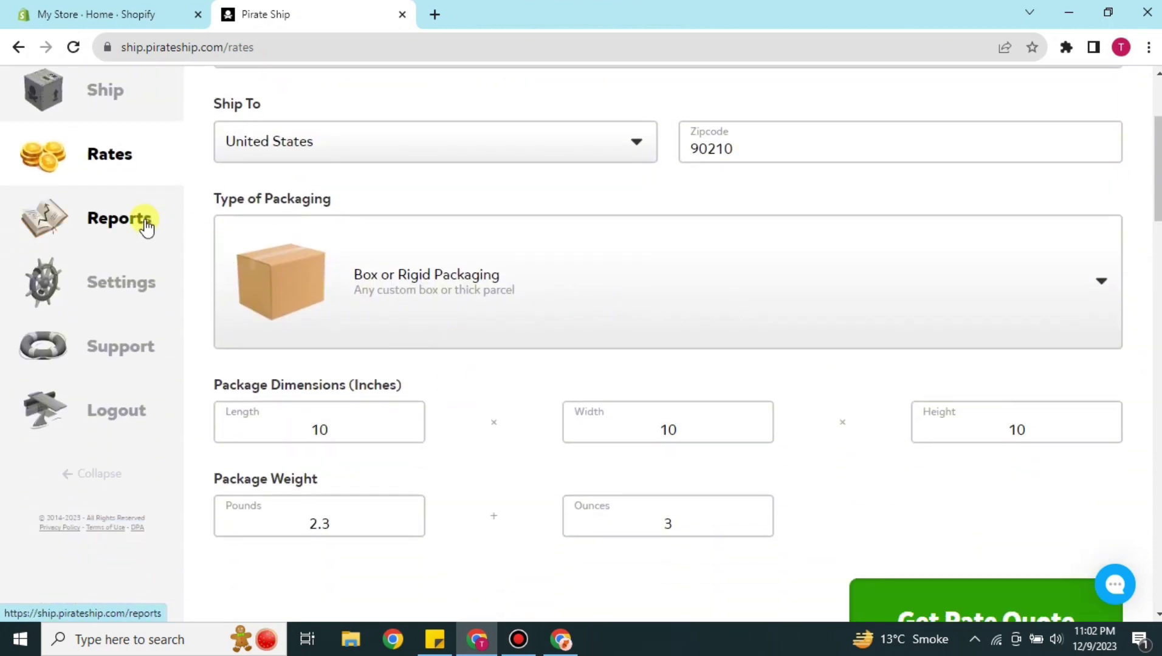
Visit Reports, then return to the Ship page's Welcome Aboard section.
click(145, 219)
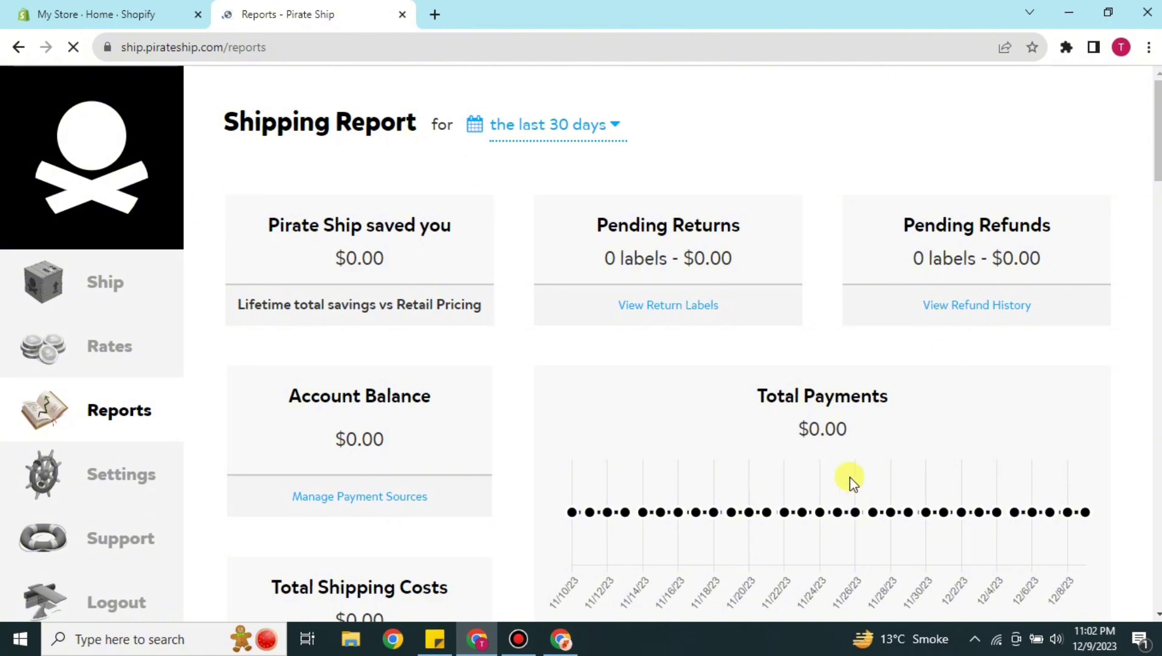
click(121, 291)
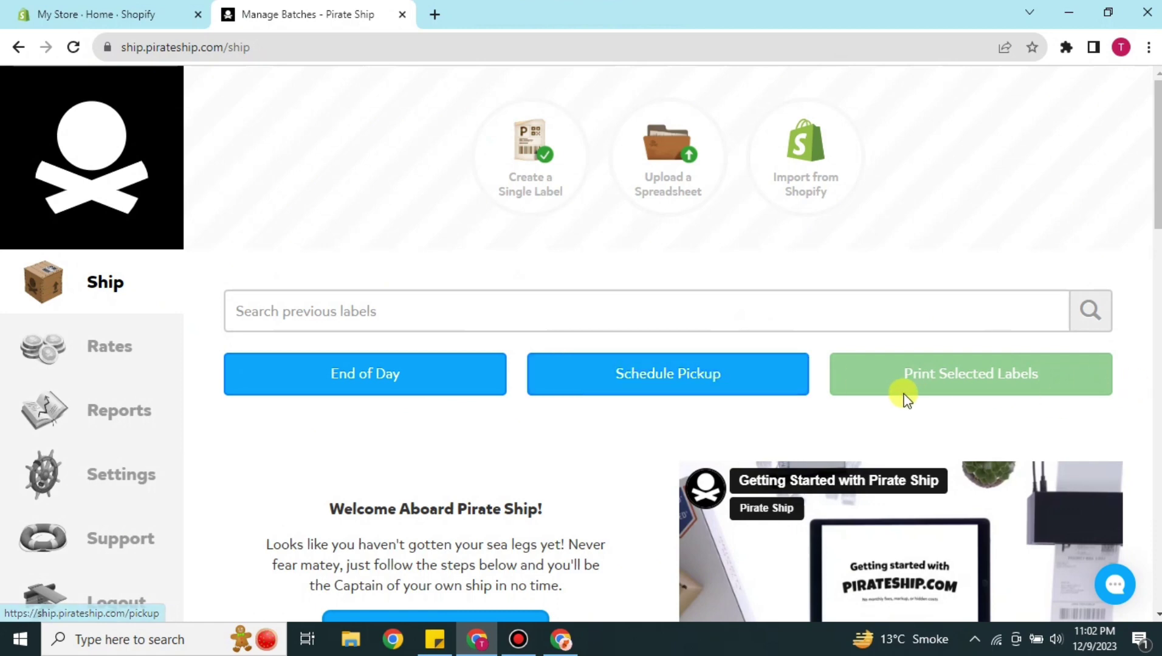
scroll(745, 415, down, 3)
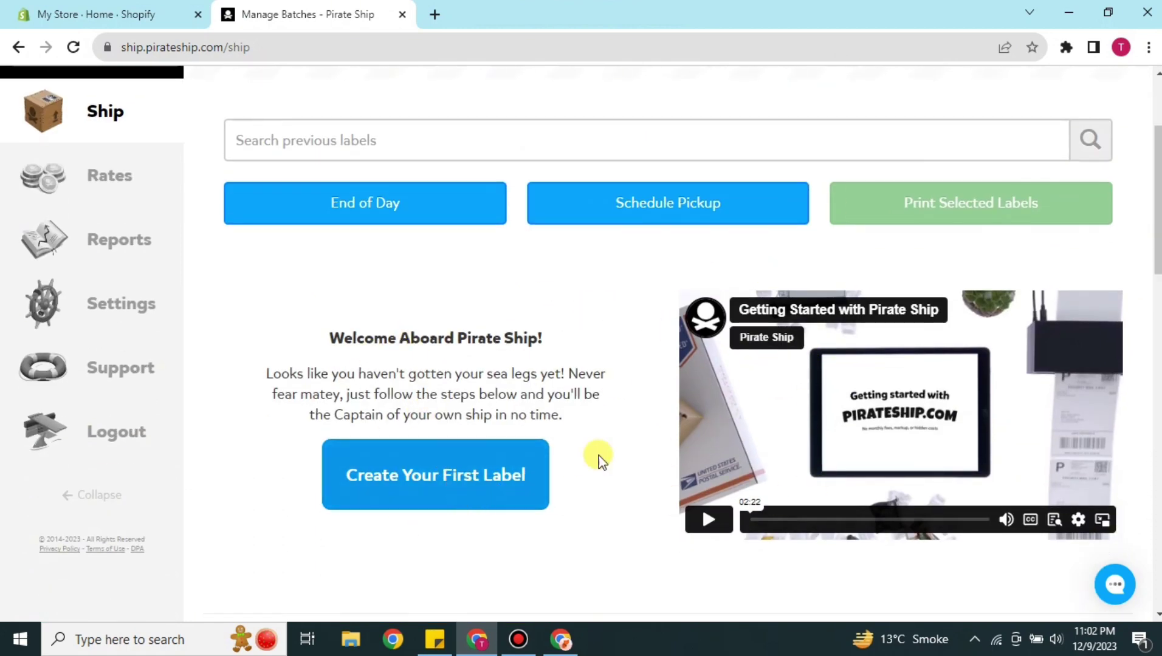
Start the first shipping label and scroll through the form down to Get Rates and back.
click(361, 494)
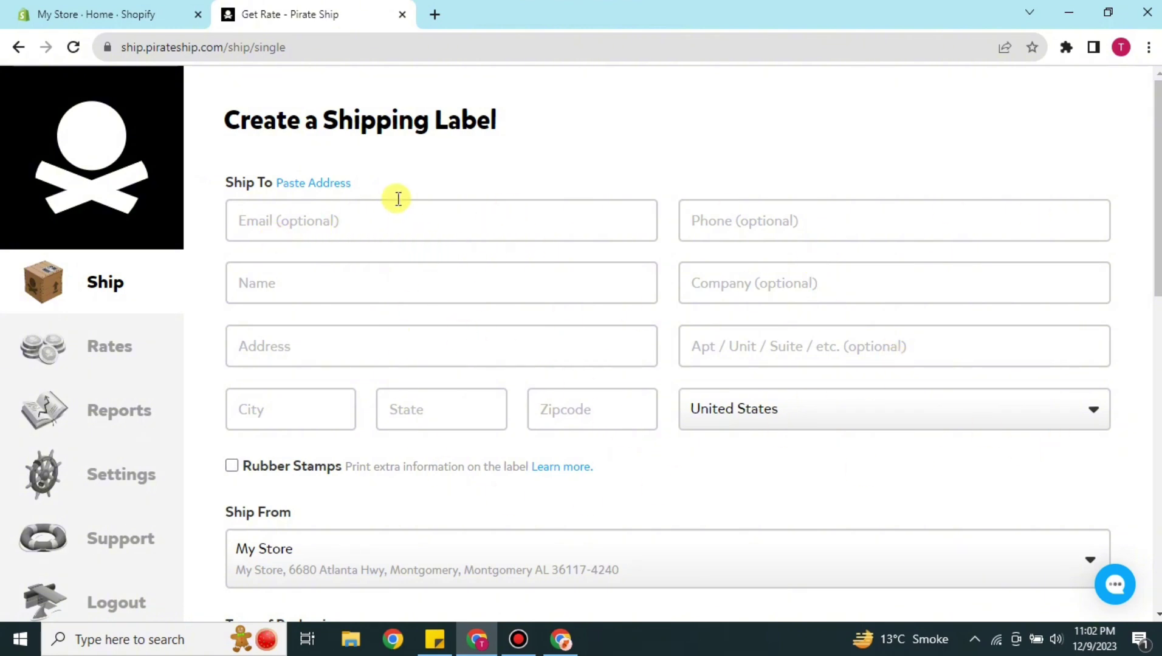
scroll(508, 488, down, 4)
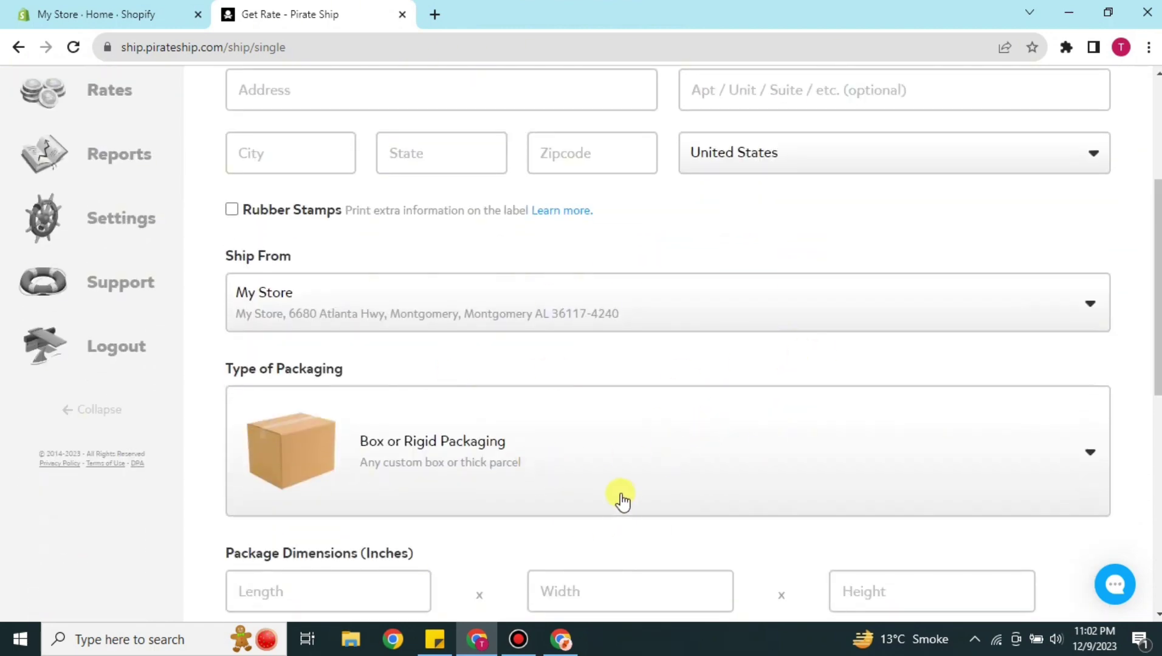
scroll(594, 495, down, 4)
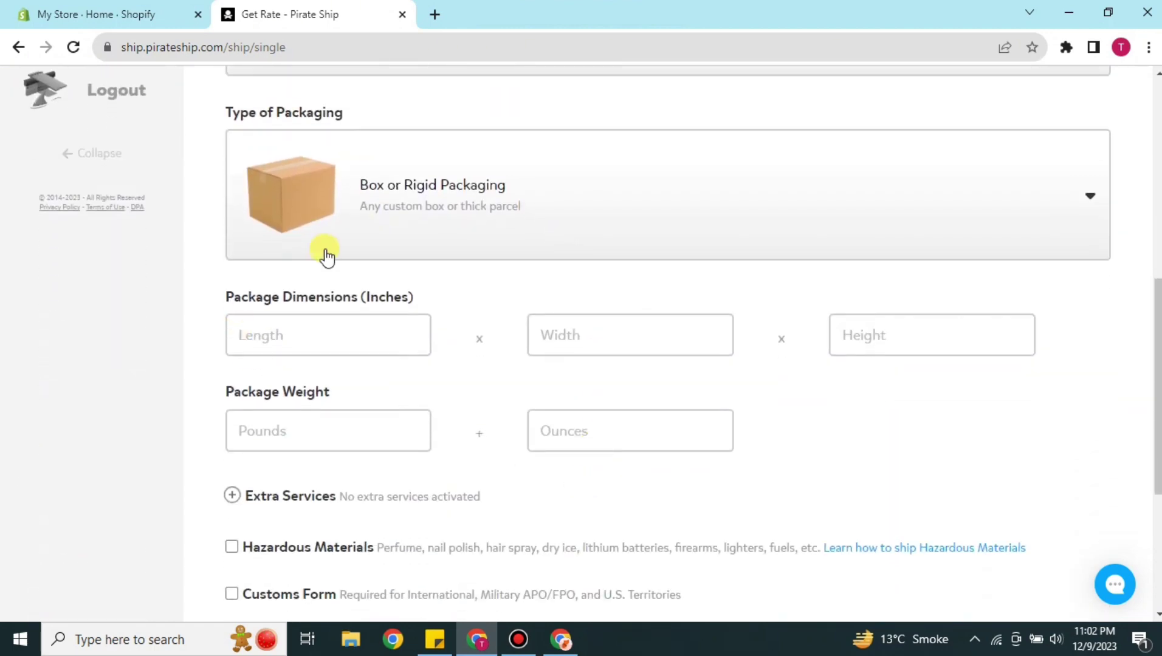
scroll(638, 425, down, 1)
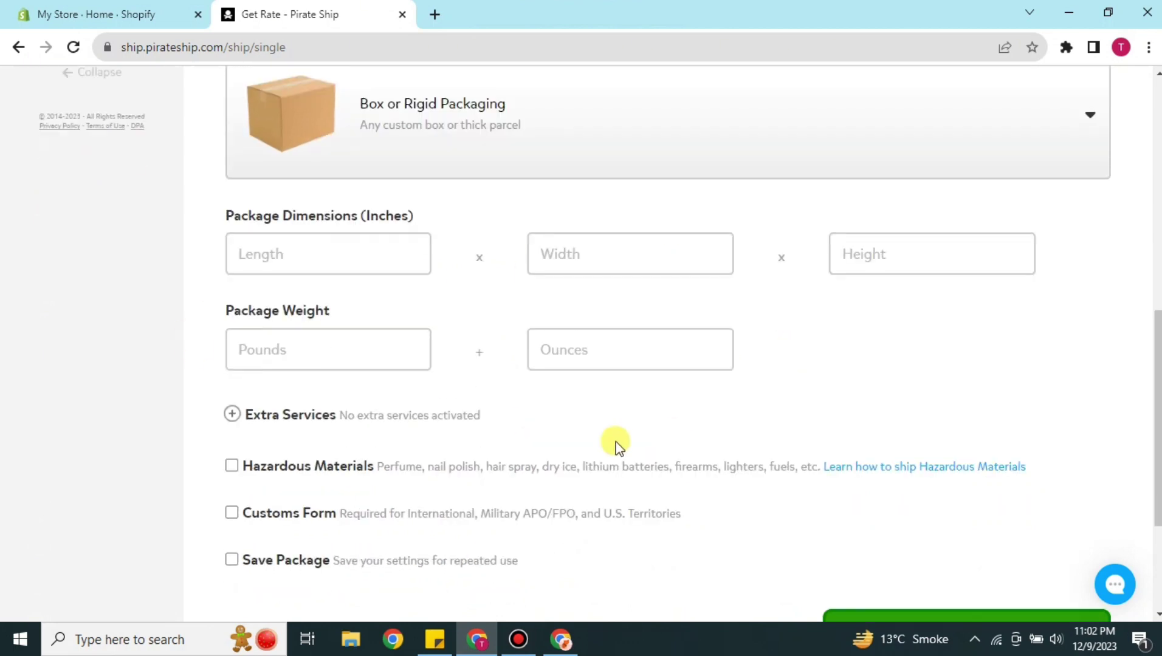
scroll(319, 324, down, 1)
scroll(425, 402, down, 1)
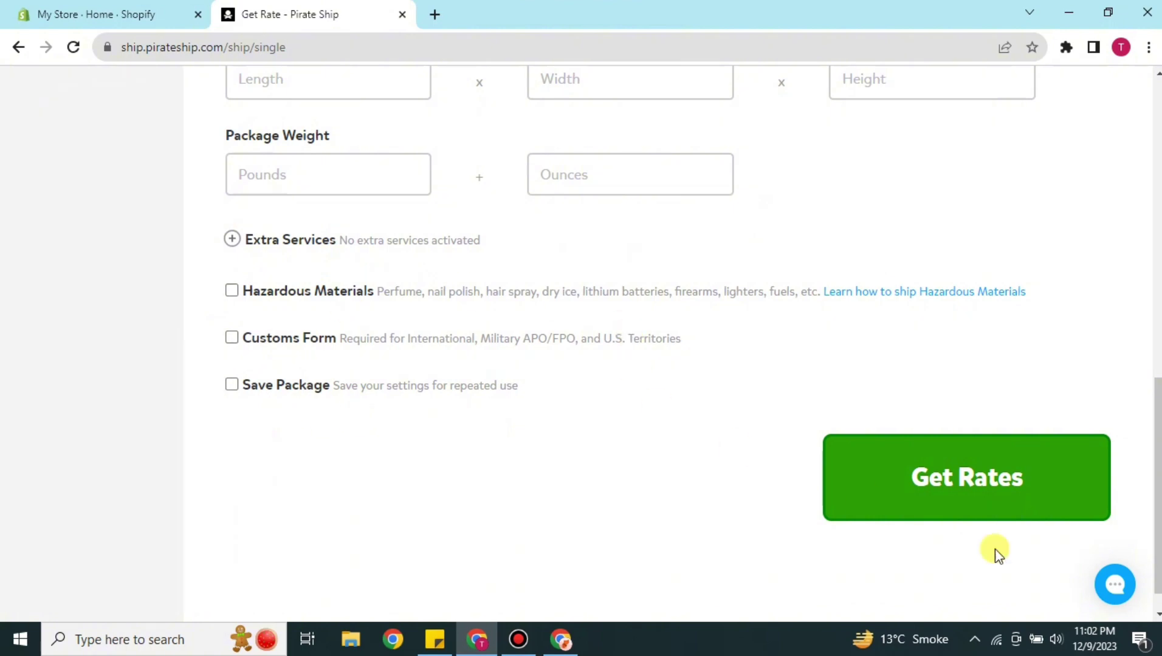
scroll(651, 254, up, 9)
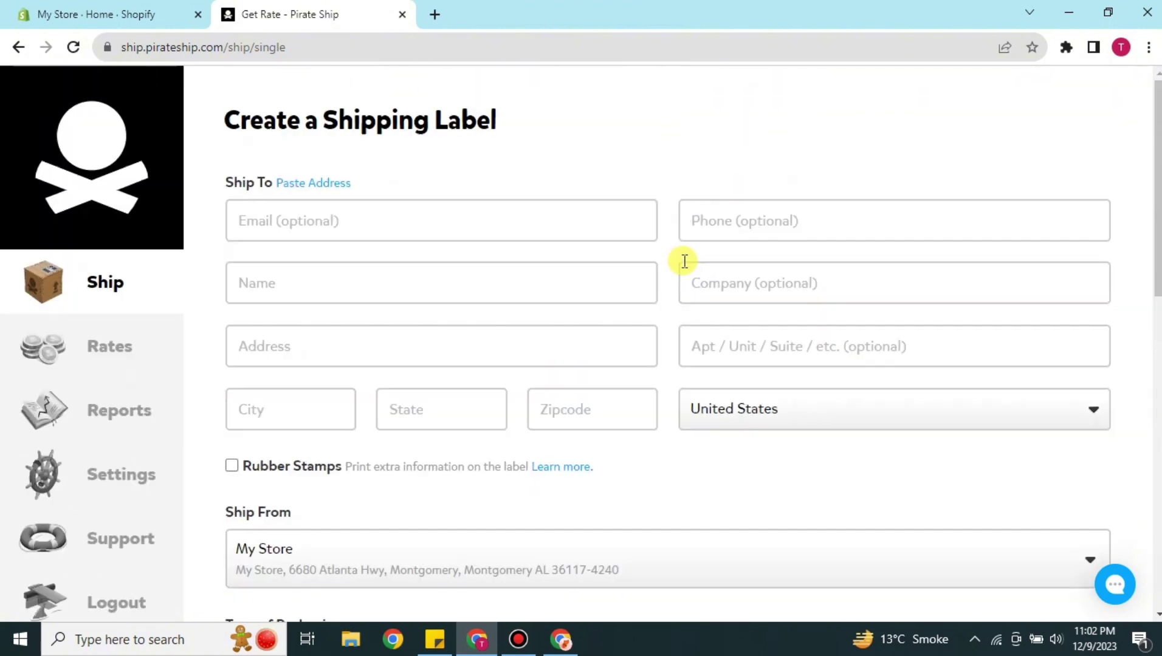